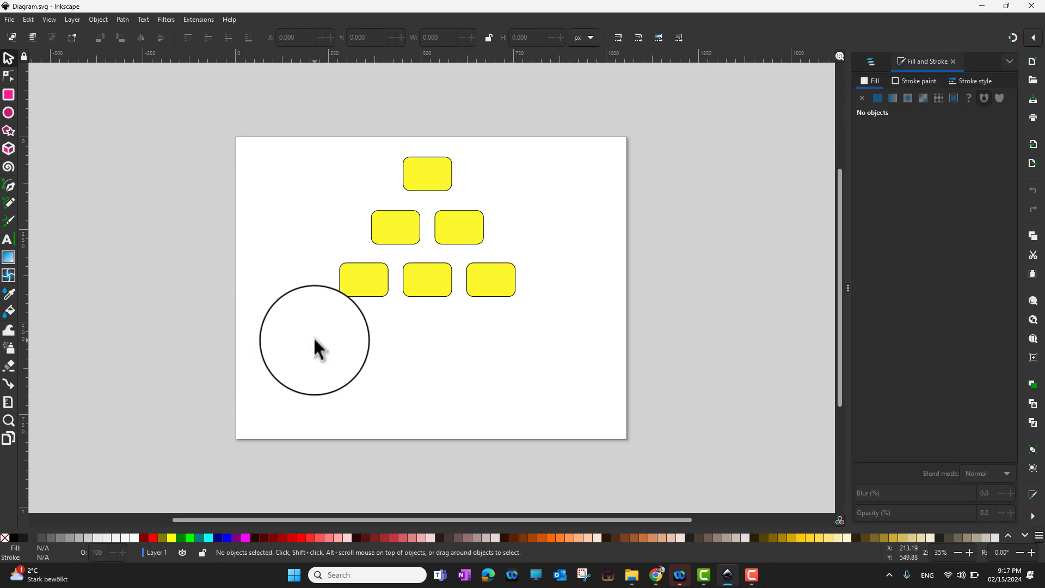
Connect the top box to both second-row boxes and the middle third-row box, and that middle box to its two row neighbours
key("o")
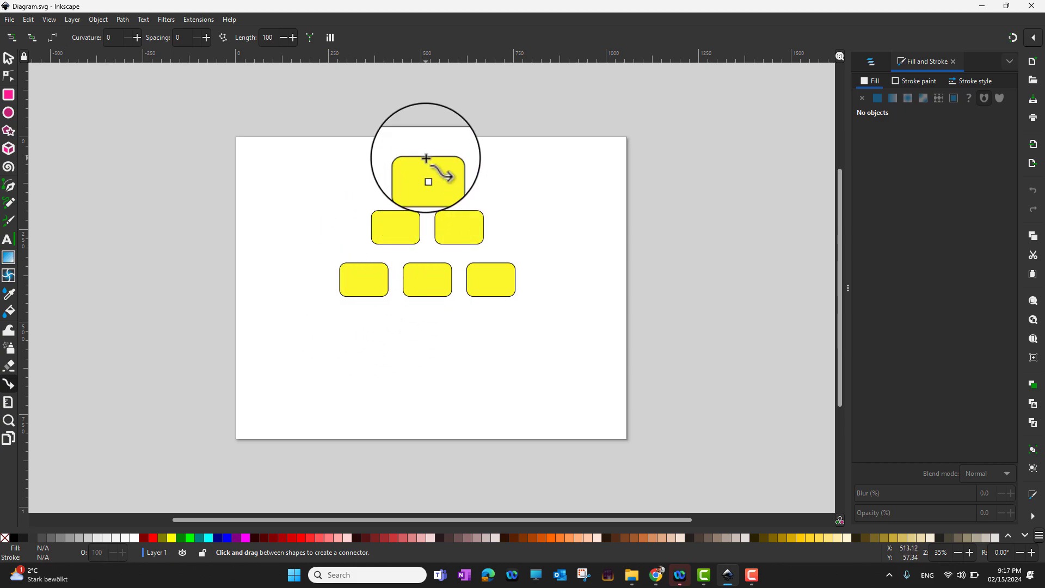
left_click(427, 174)
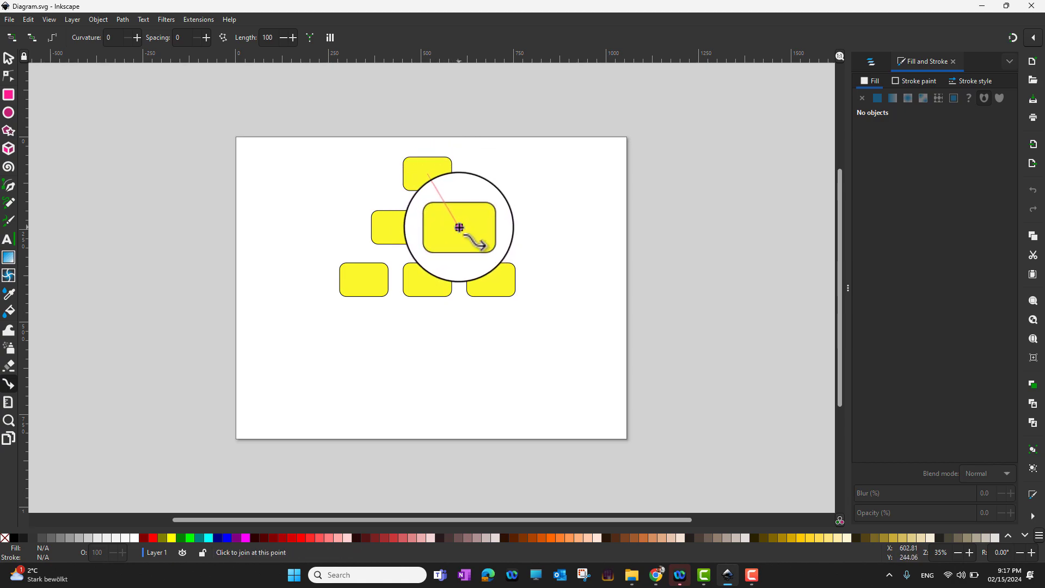
left_click(458, 227)
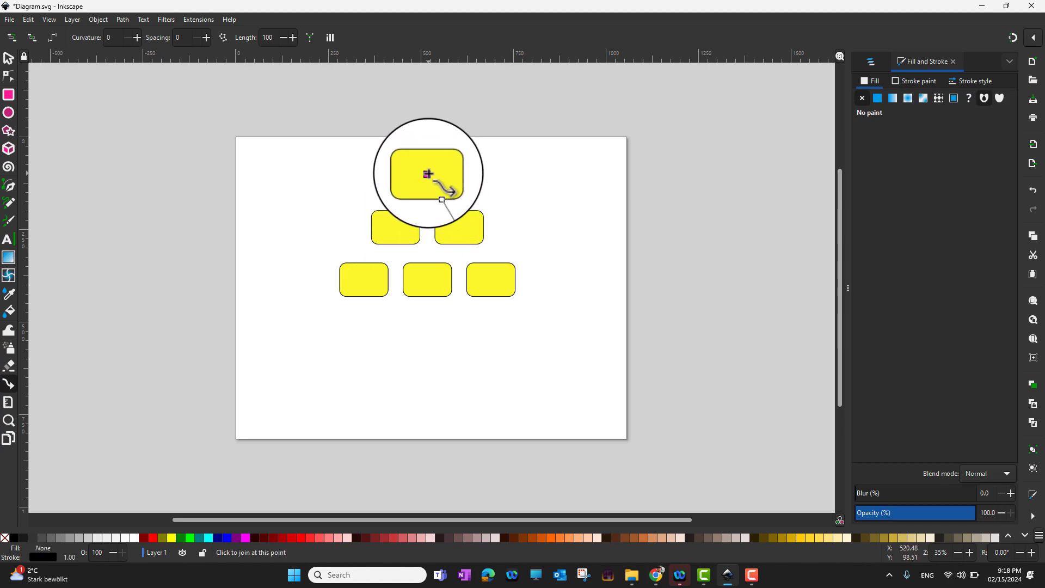
left_click_drag(427, 174, 427, 279)
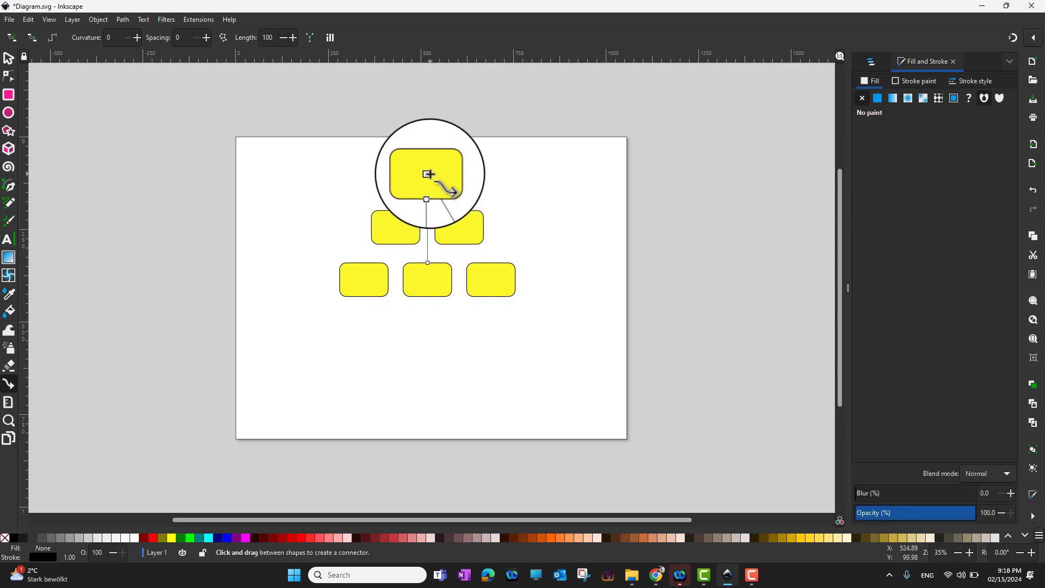
left_click_drag(428, 174, 396, 229)
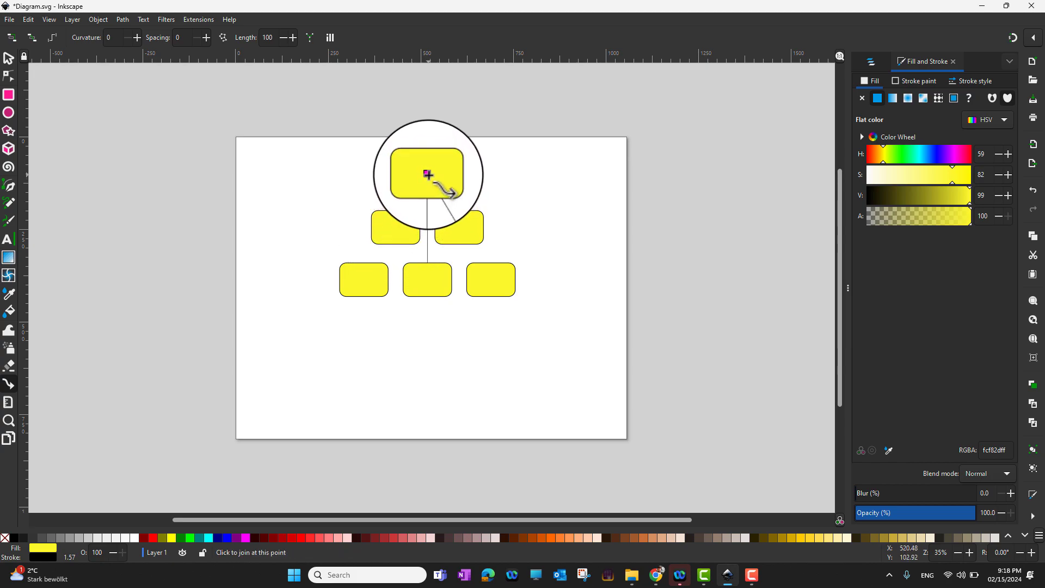
left_click_drag(427, 174, 396, 227)
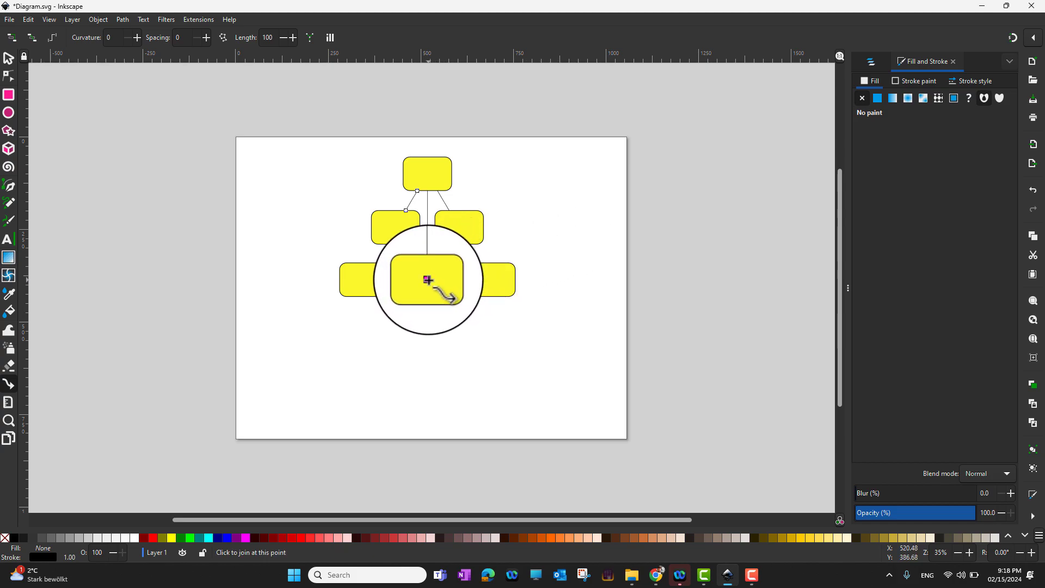
left_click_drag(427, 279, 493, 279)
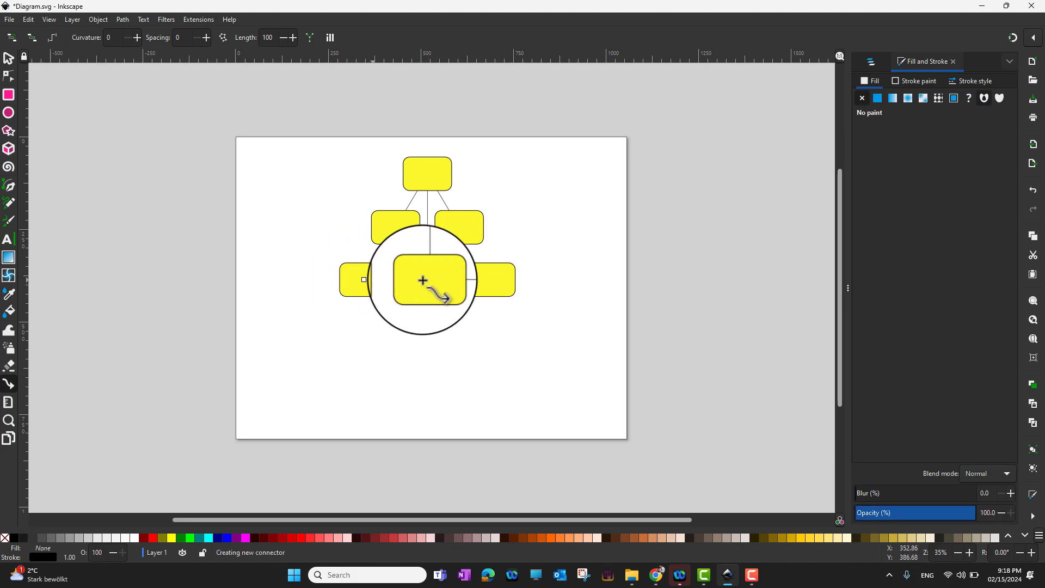
left_click_drag(422, 280, 428, 279)
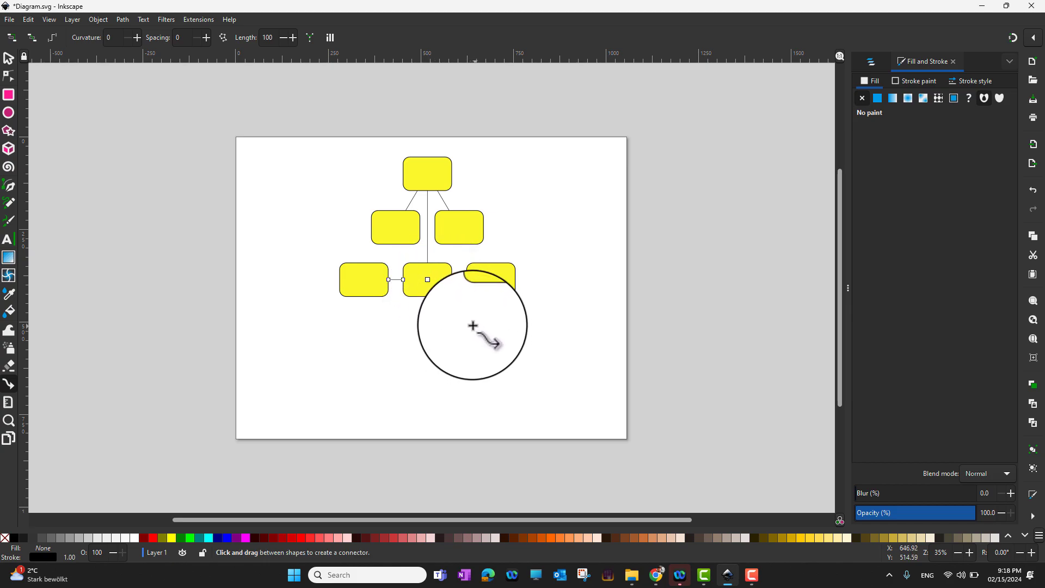
Spread the diagram outward by moving the left and right boxes of the second and third rows away from the centre
left_click(8, 58)
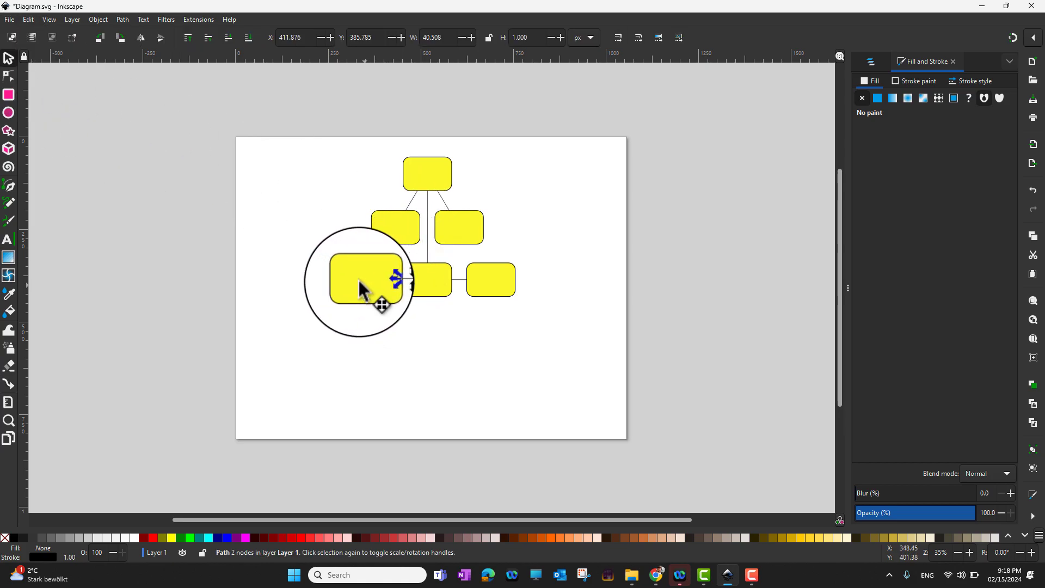
left_click_drag(369, 271, 343, 313)
left_click_drag(498, 280, 520, 275)
left_click_drag(473, 239, 495, 237)
left_click_drag(387, 244, 367, 230)
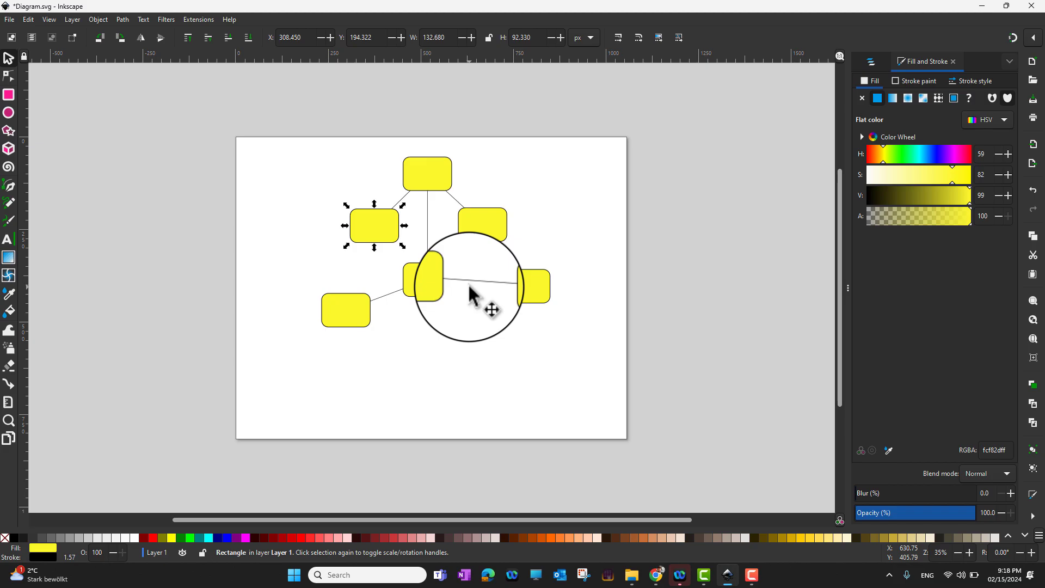
left_click(406, 346)
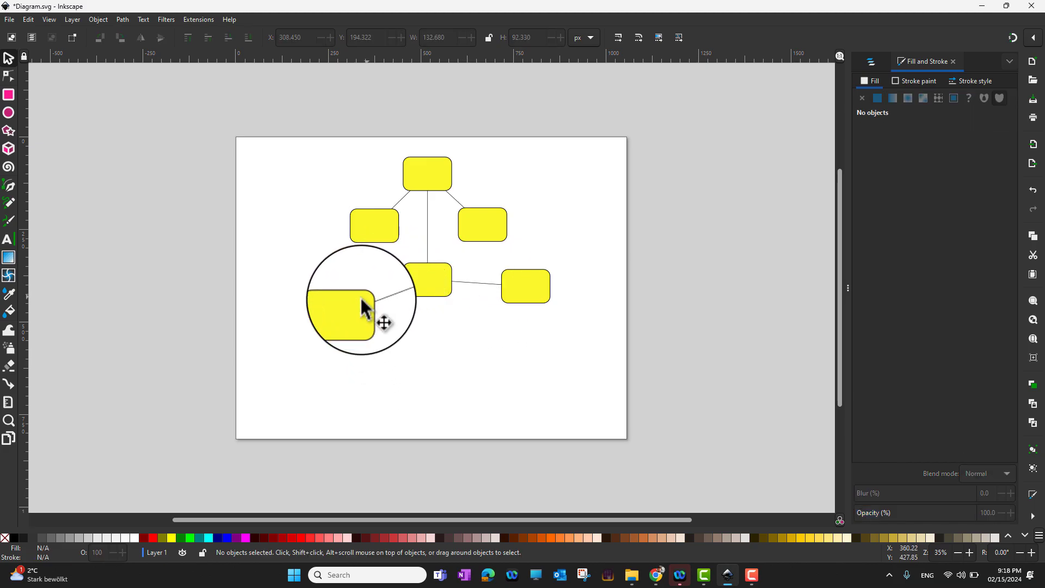
Delete the connector between the lower-left and middle third-row boxes, and connect the lower-left box to the top box instead
left_click(383, 296)
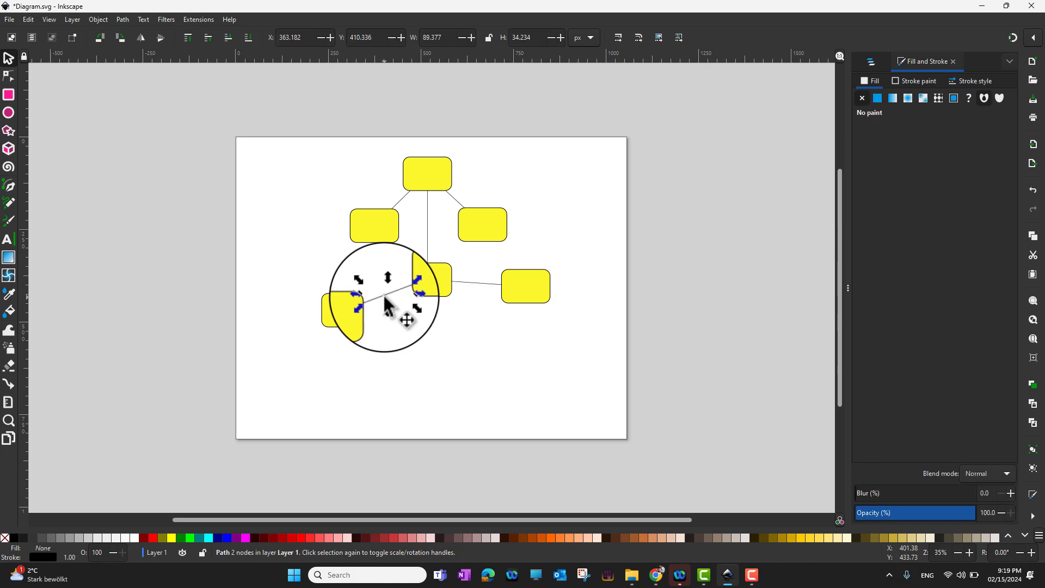
key("Escape")
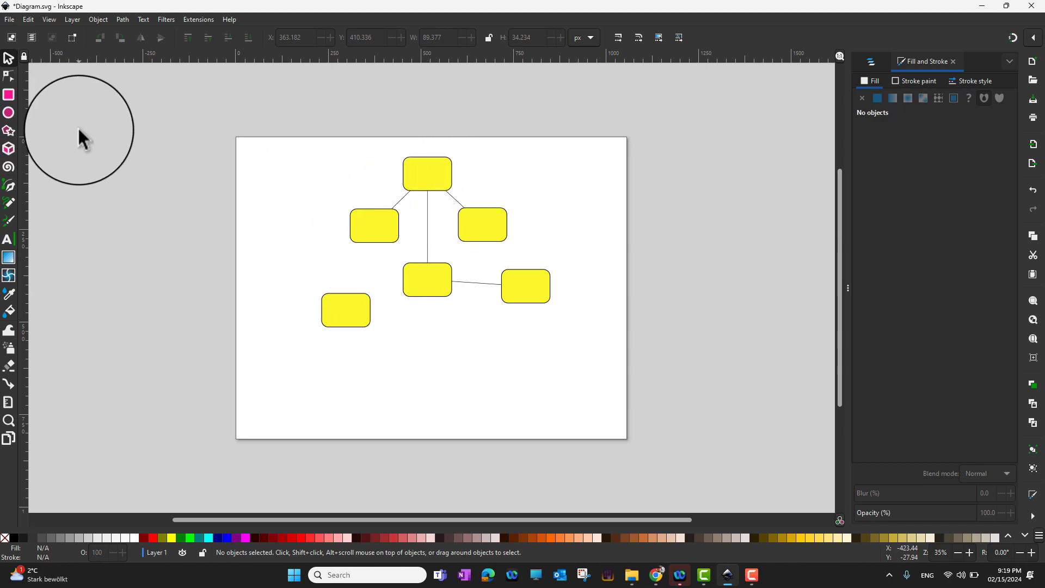
left_click(9, 382)
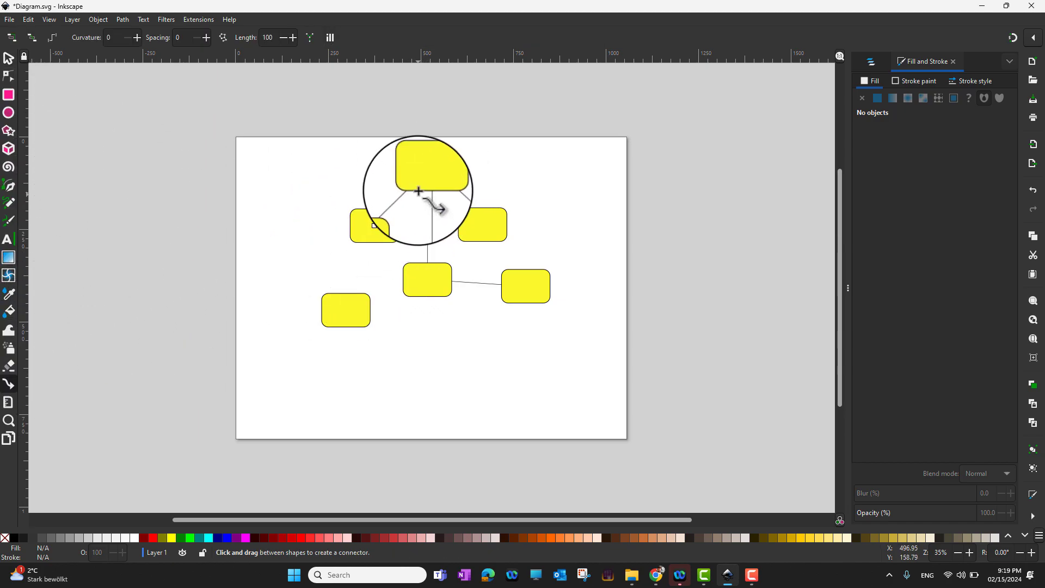
left_click_drag(427, 174, 346, 310)
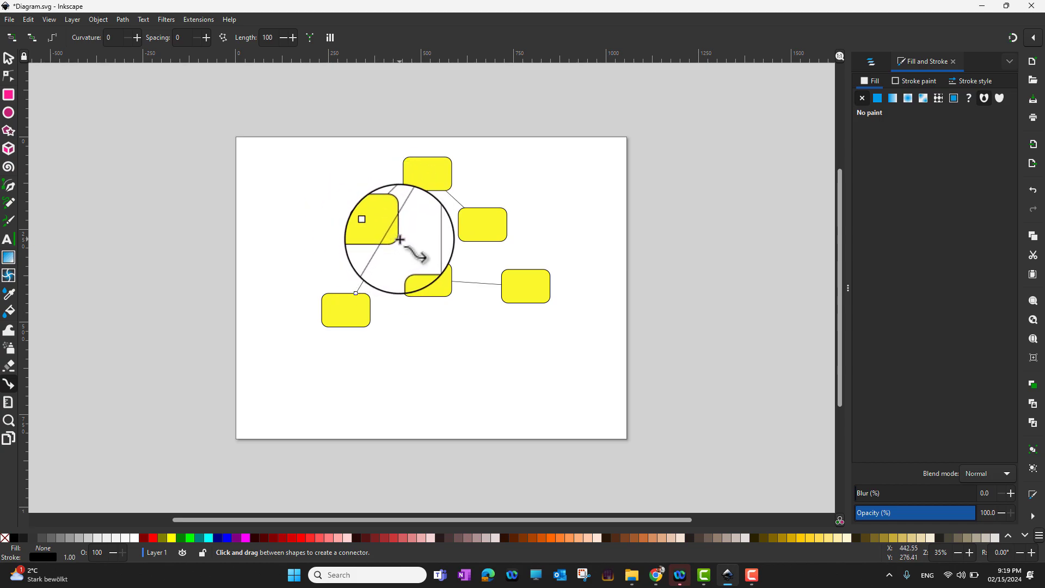
Make connectors avoid the left second-row box and set the connector spacing to 10
left_click(9, 57)
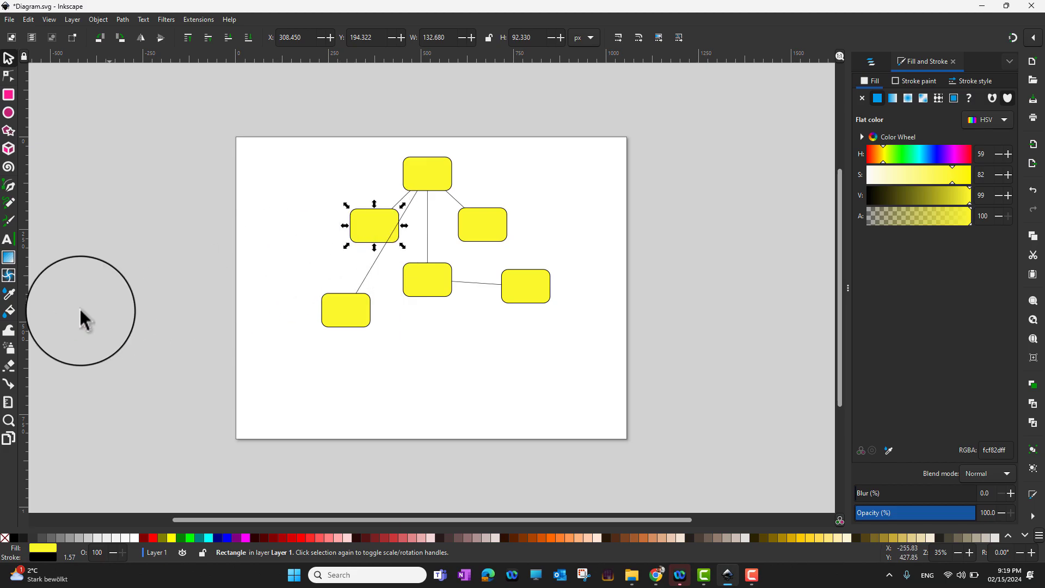
left_click(8, 385)
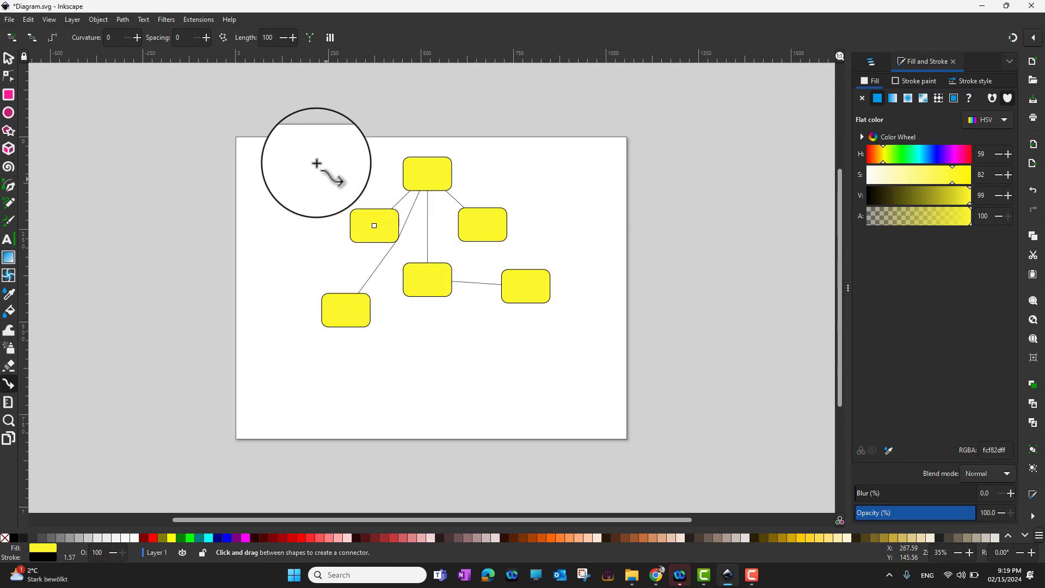
left_click(183, 39)
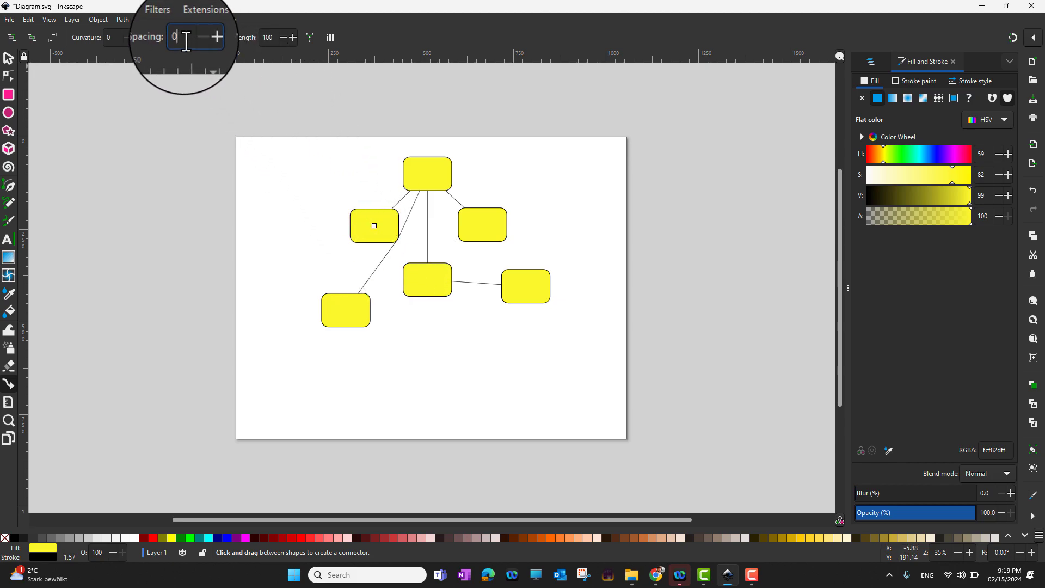
left_click_drag(185, 39, 171, 39)
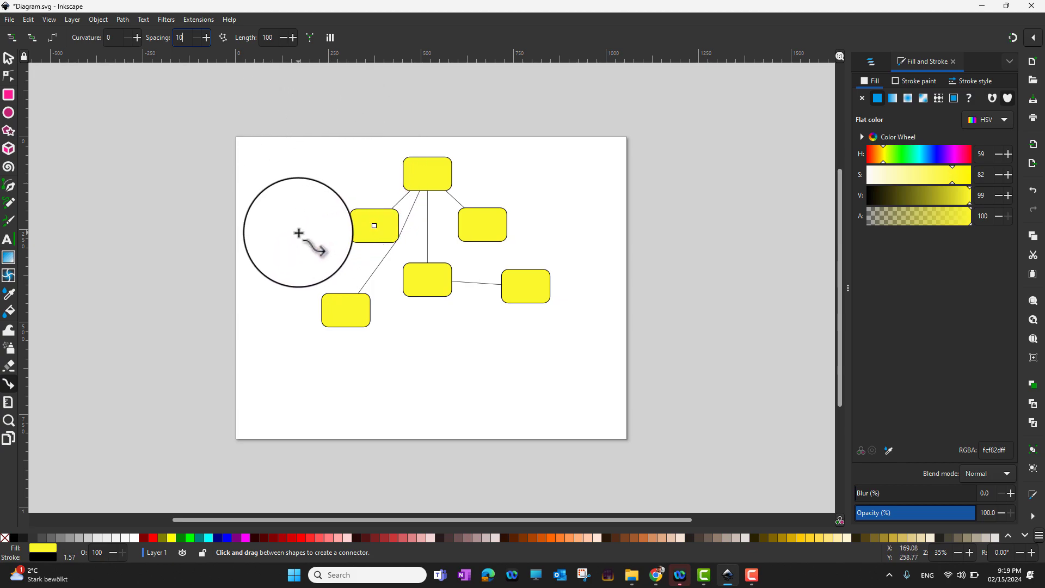
left_click_drag(298, 233, 323, 250)
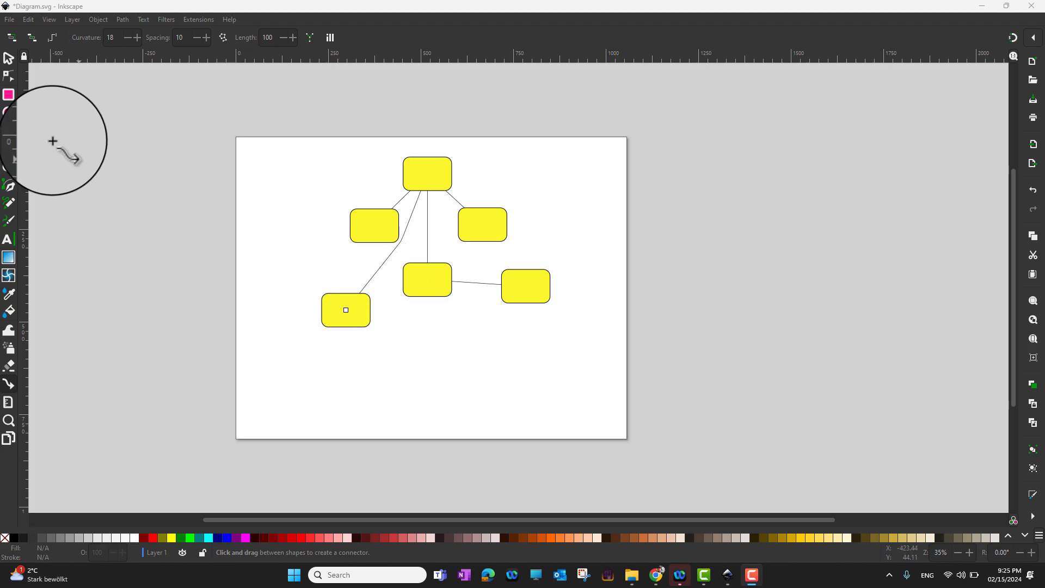
Delete the bent connector between the top box and the lower-left box
left_click(8, 57)
left_click(375, 279)
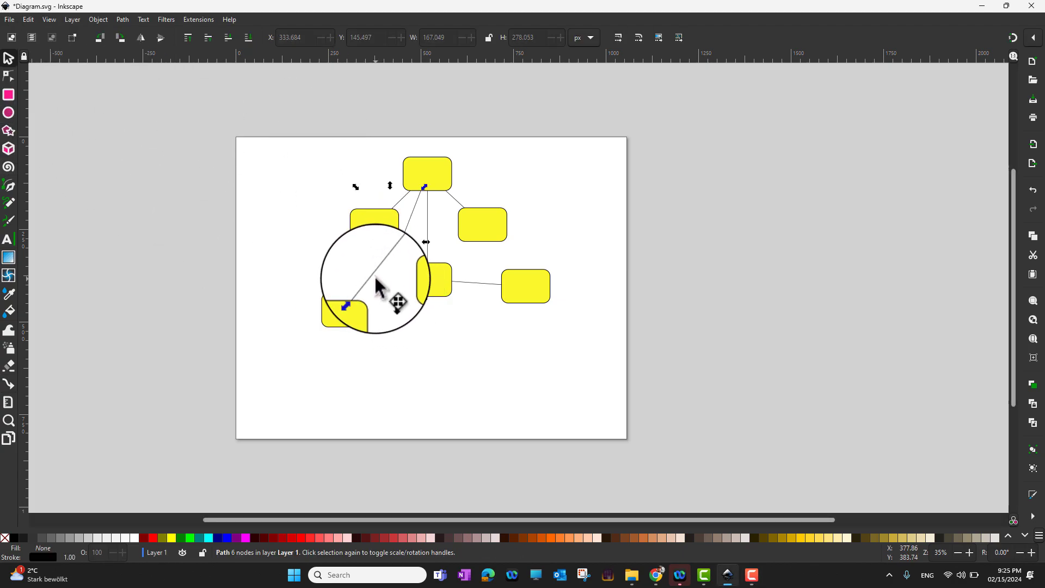
key("Delete")
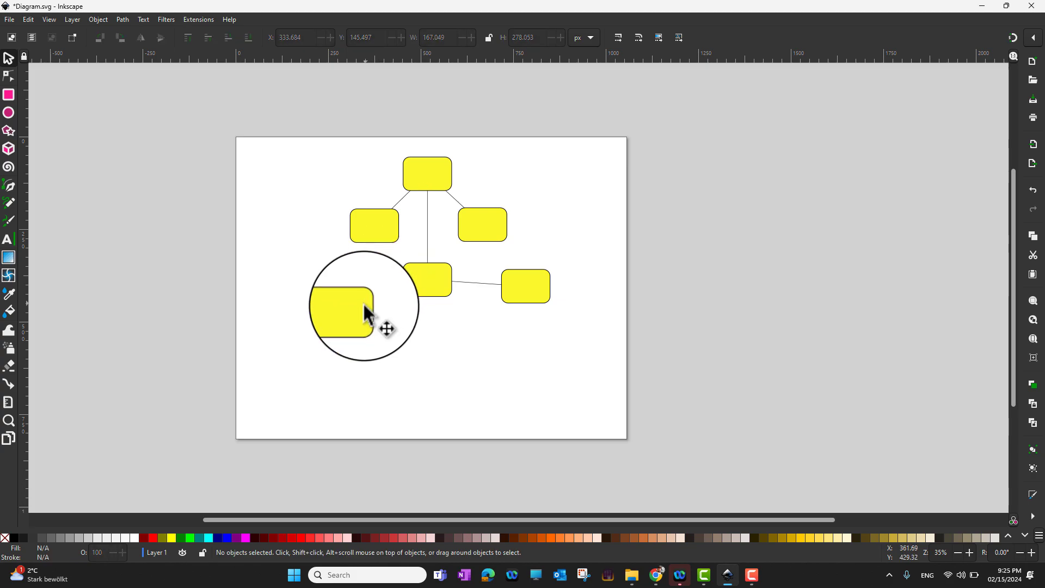
Move the lower-left box up beside the middle third-row box and draw a connector between the two
left_click(367, 313)
left_click_drag(351, 318, 365, 286)
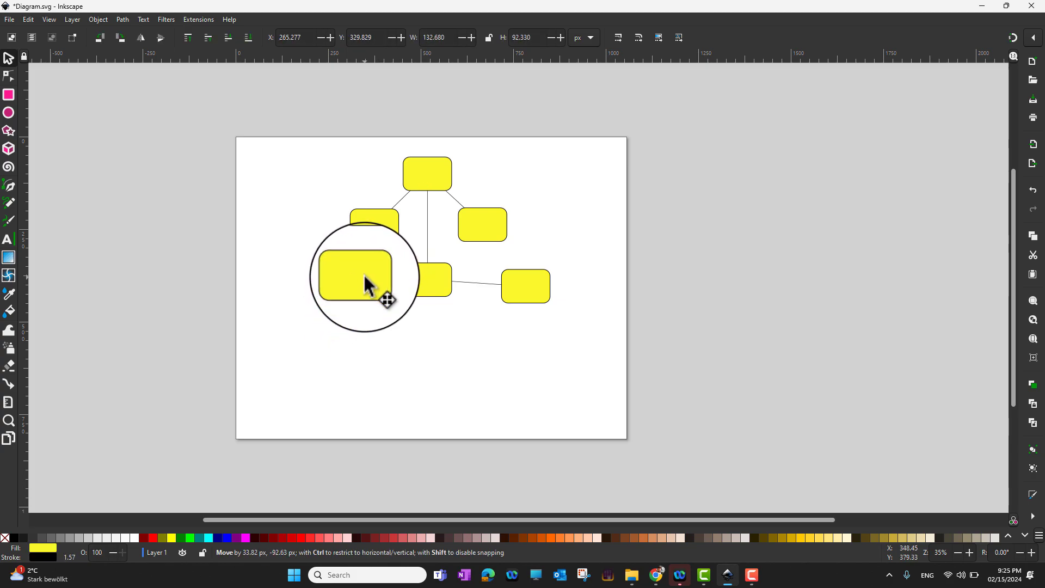
left_click(9, 383)
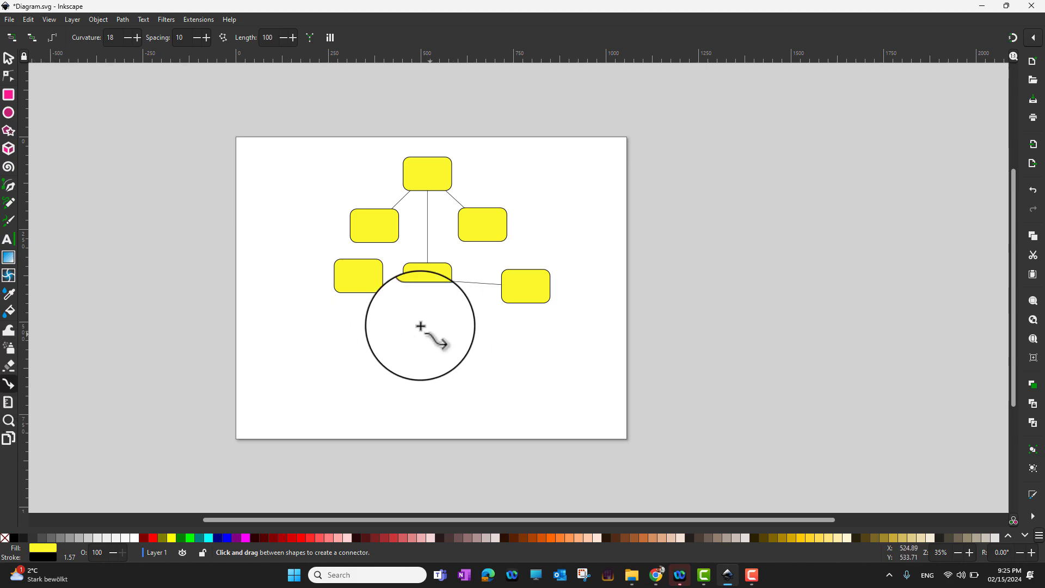
left_click(358, 276)
left_click(427, 279)
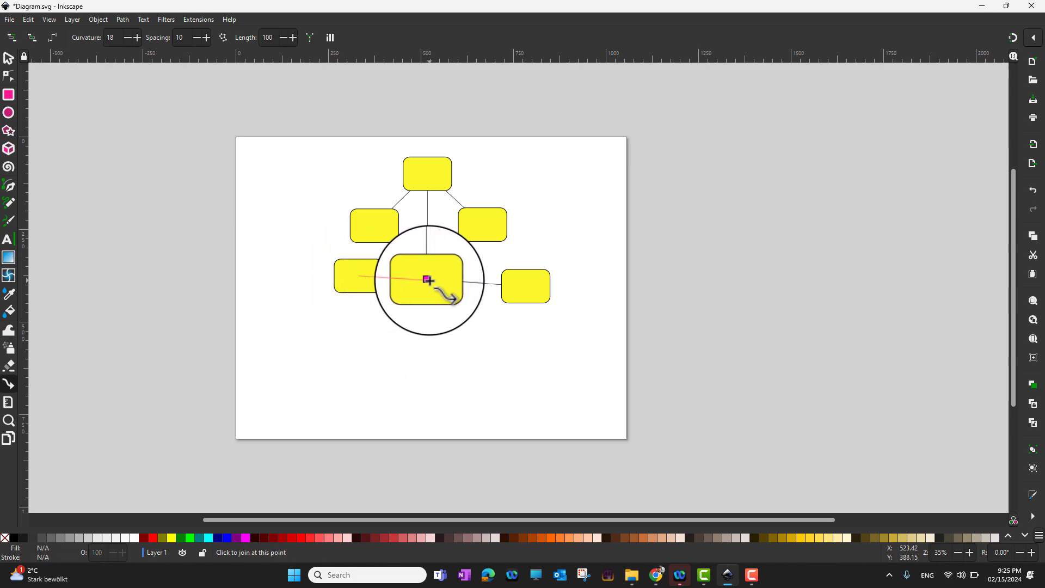
Move the left second-row box to the page's lower left and make connectors avoid the left third-row box
left_click(8, 57)
left_click_drag(396, 240, 318, 358)
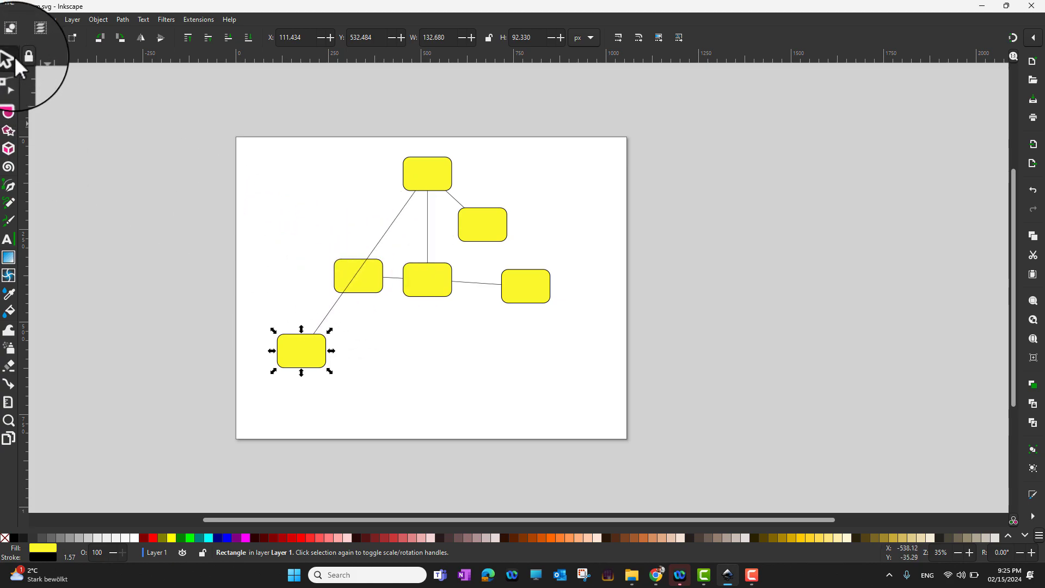
left_click(368, 284)
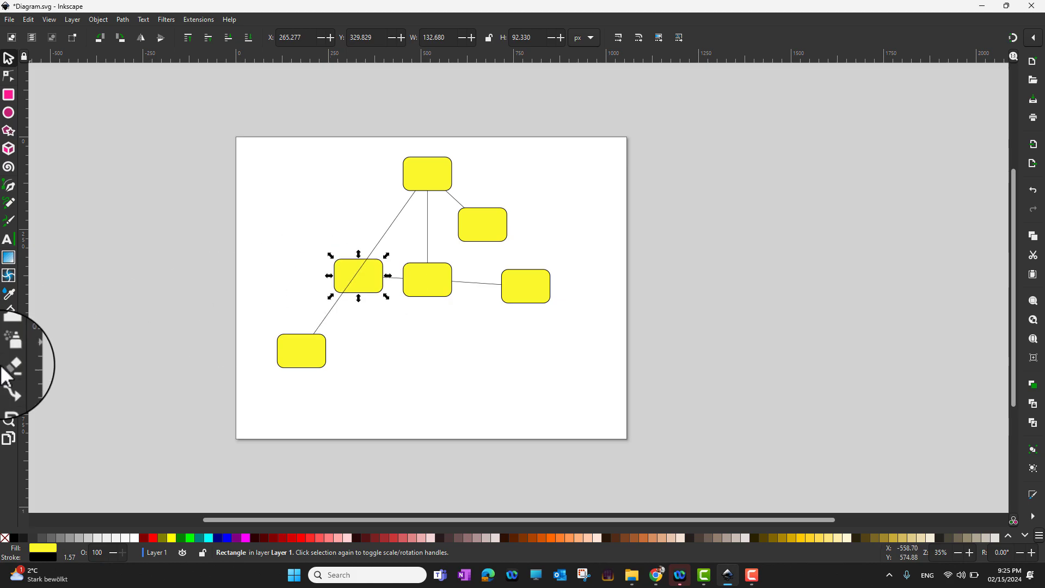
left_click(8, 385)
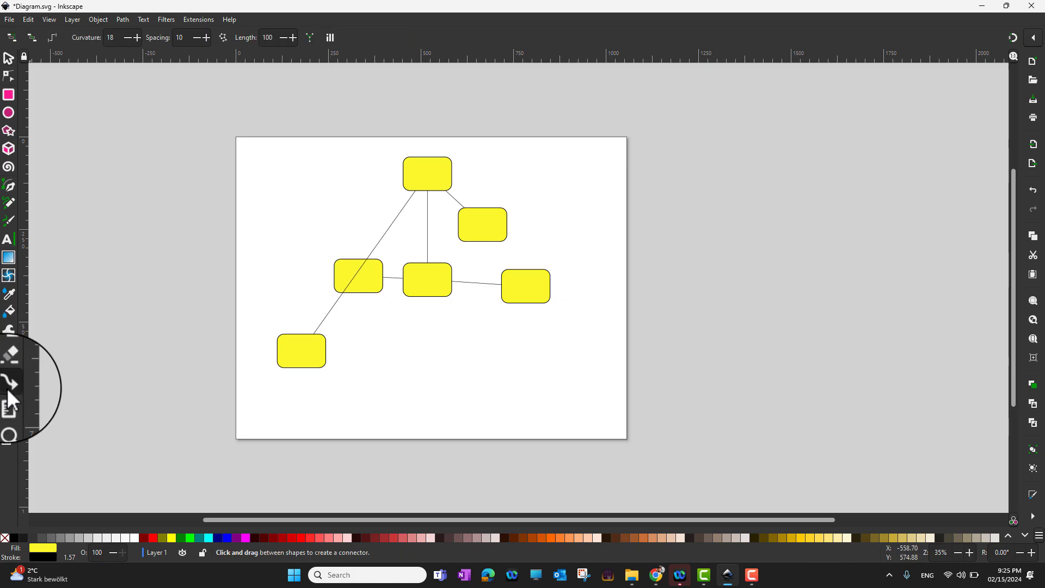
left_click(12, 37)
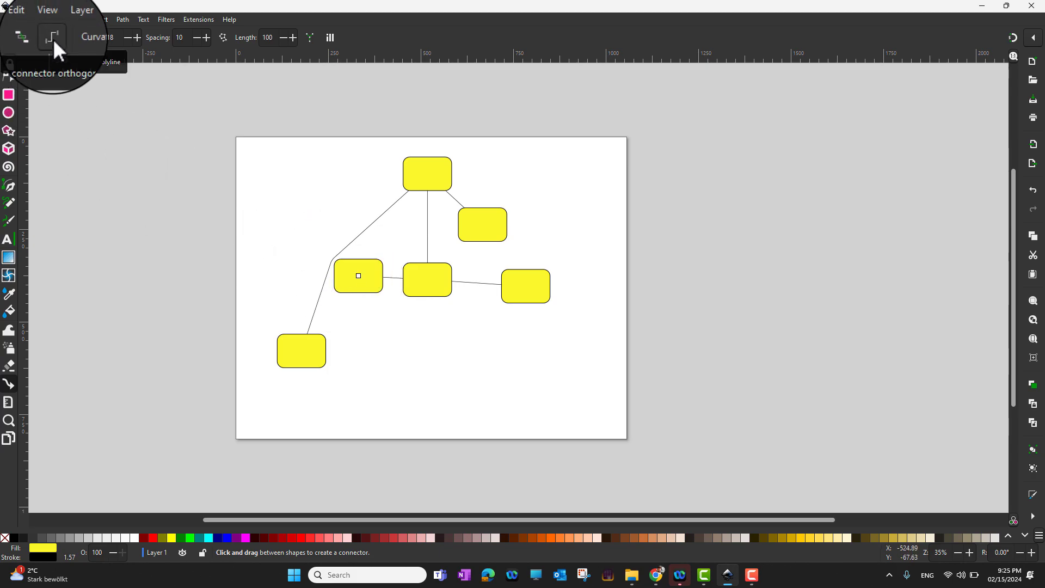
Make the connector between the top box and the lowest box orthogonal
left_click(53, 38)
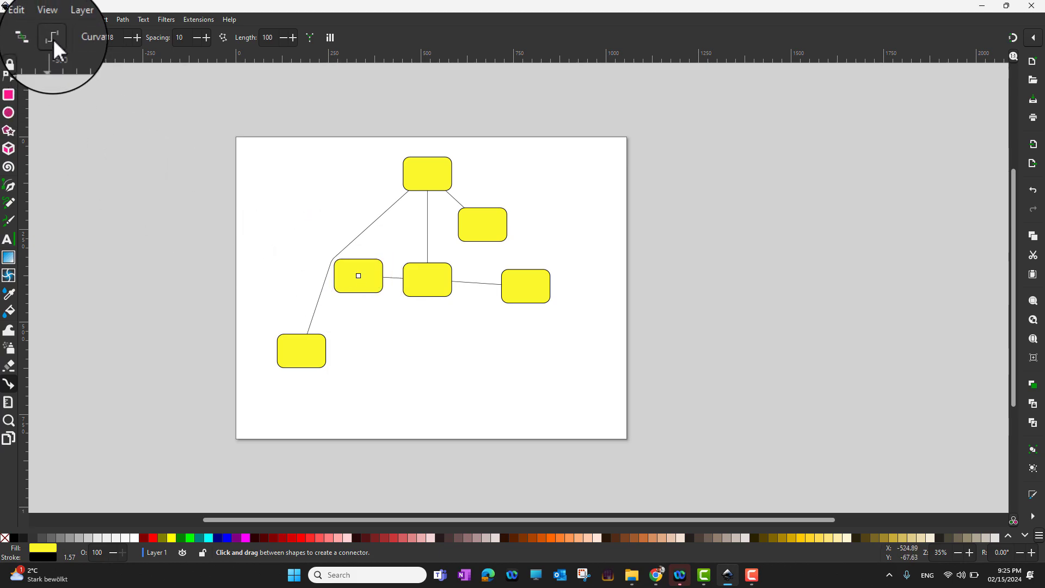
mouse_move(321, 306)
left_mouse_down()
mouse_move(48, 60)
mouse_move(48, 88)
left_mouse_up()
key("Escape")
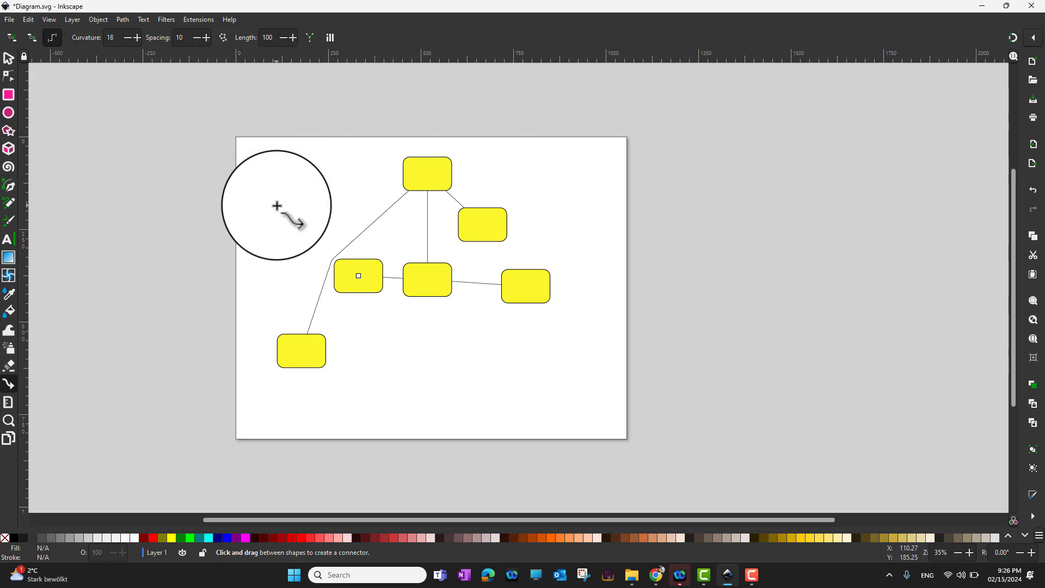
left_click(9, 58)
left_click(314, 308)
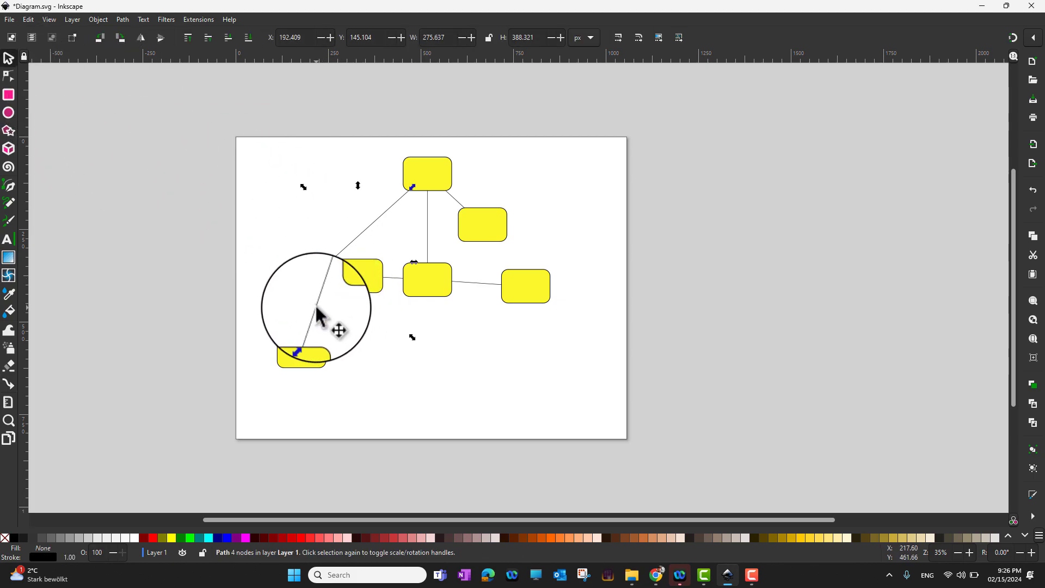
left_click(10, 388)
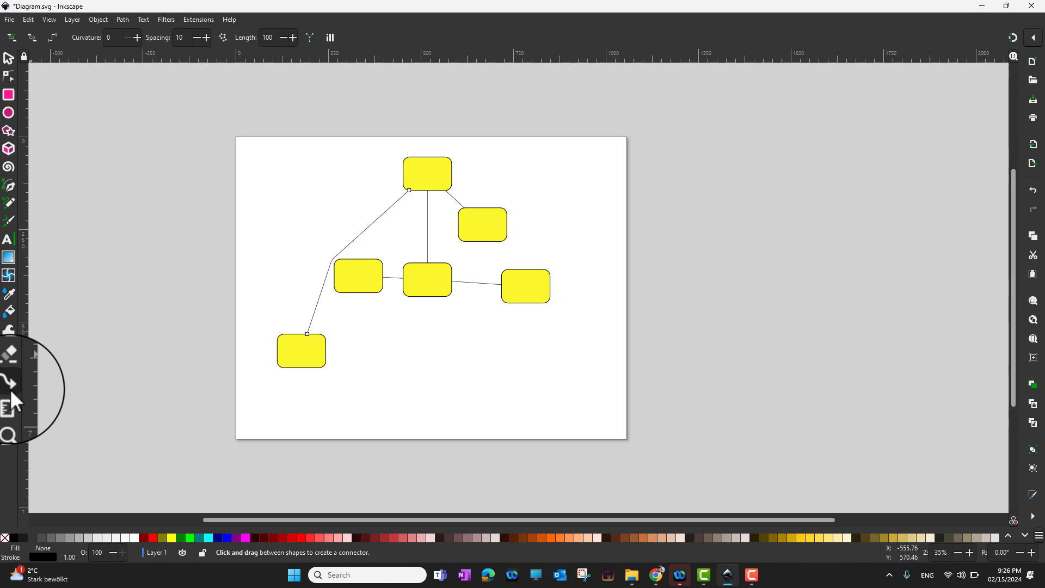
left_click(54, 40)
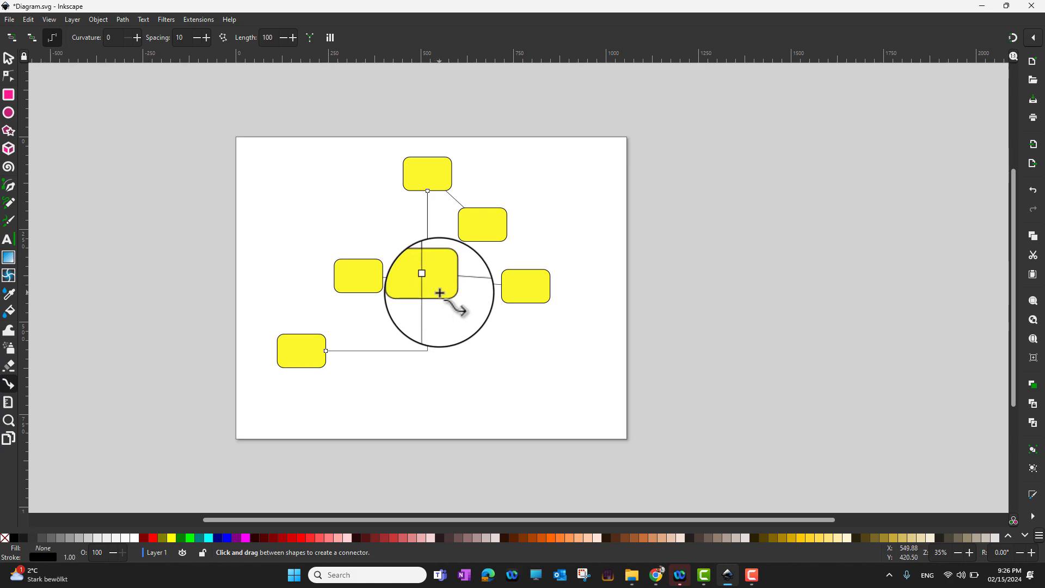
left_click(12, 60)
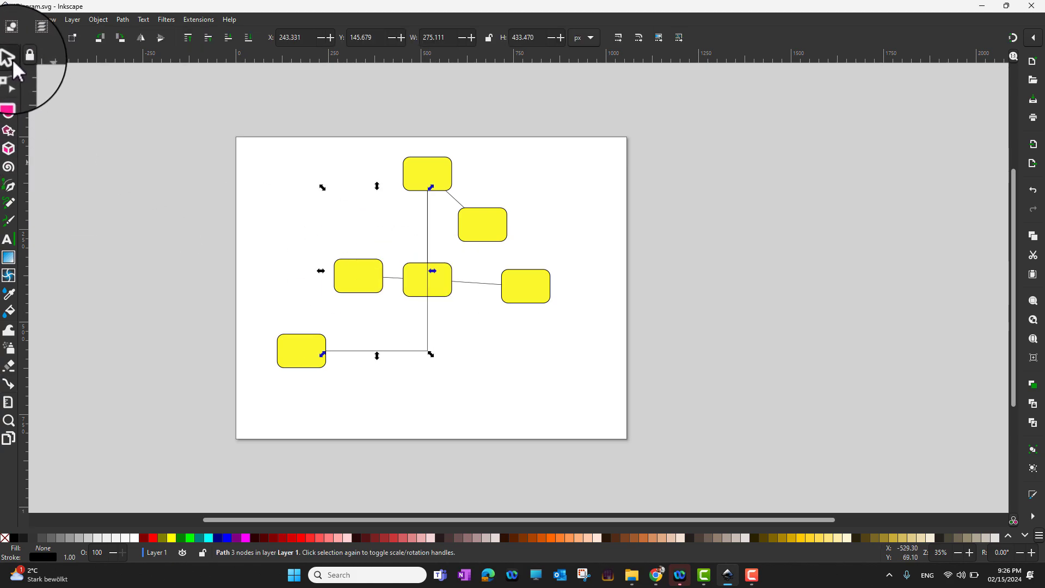
Make connectors avoid the middle third-row box
left_click(447, 302)
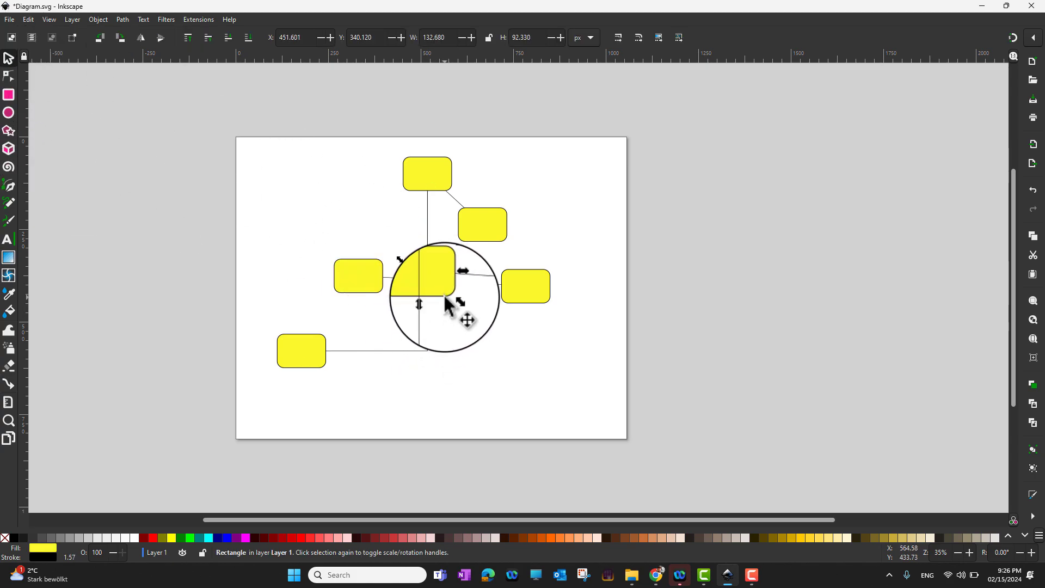
left_click(11, 383)
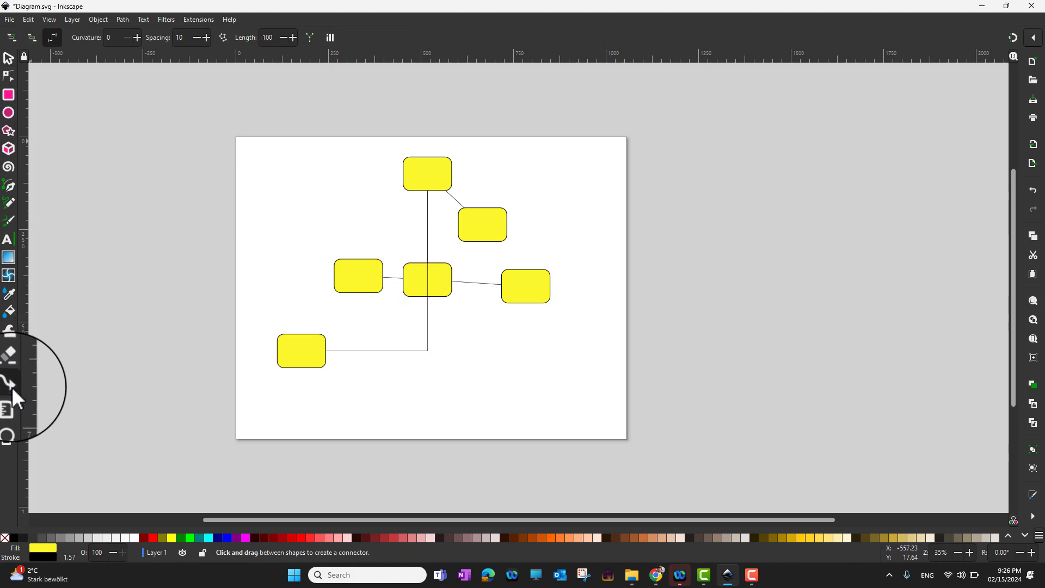
left_click(16, 38)
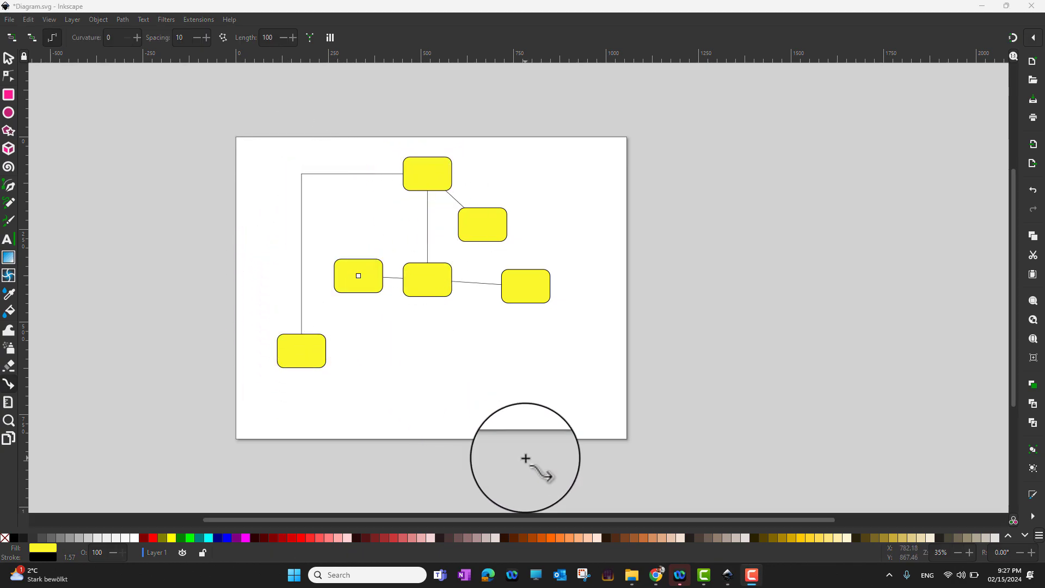
Set the curvature of the orthogonal connector between the top box and the lowest box to 18
left_click(302, 265)
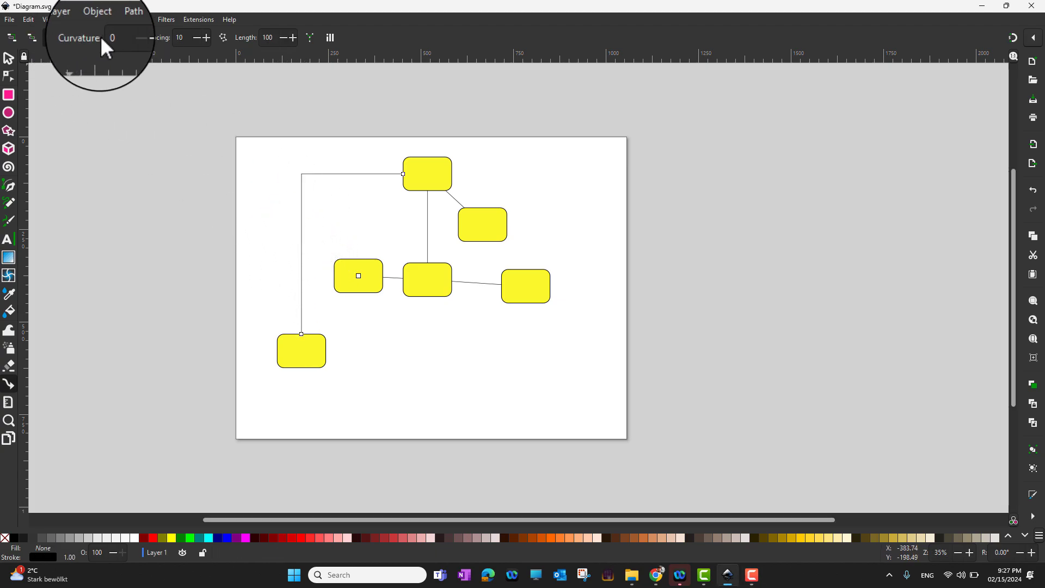
left_click(117, 38)
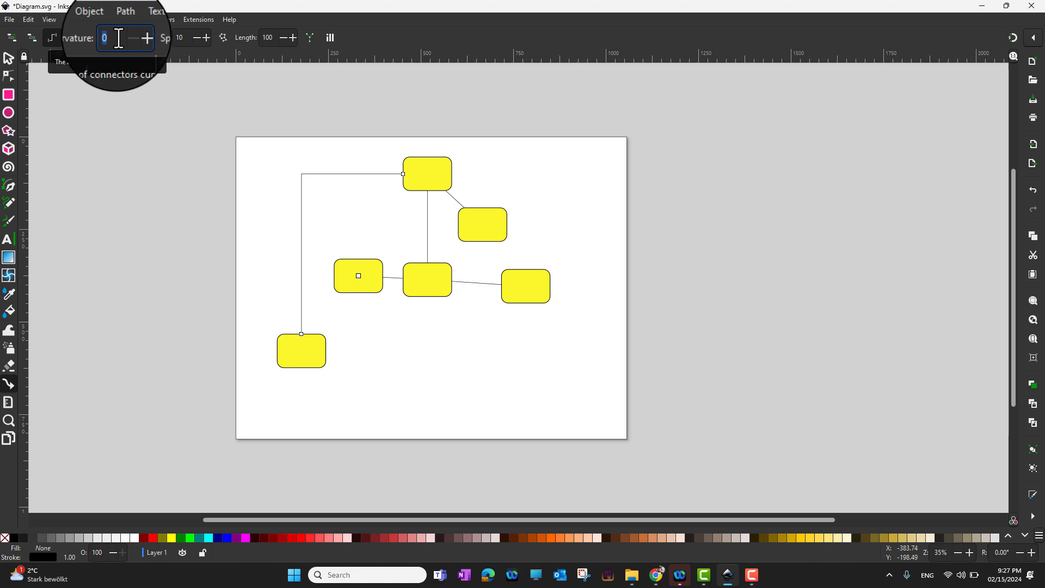
type("18")
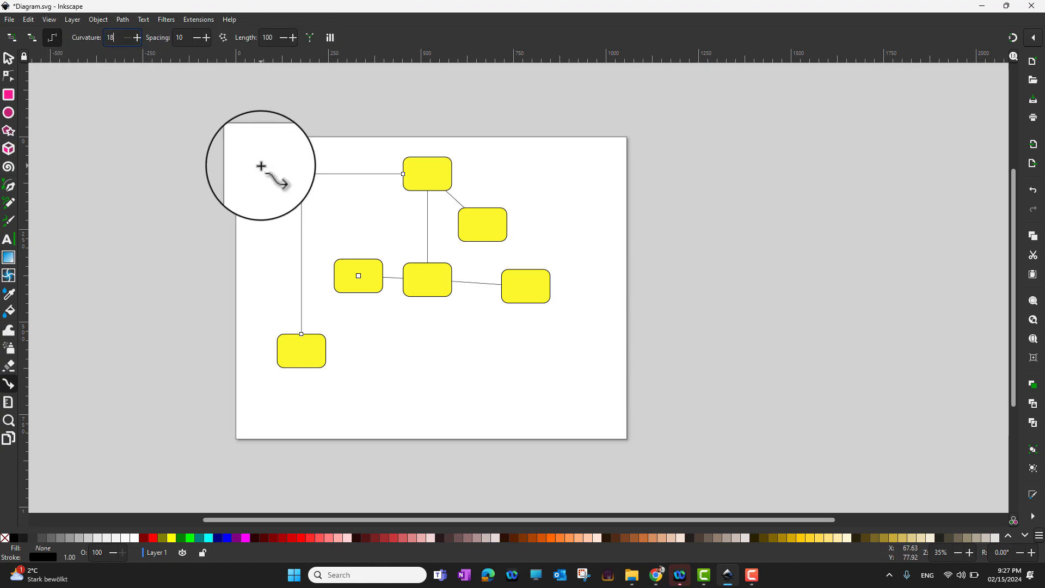
key("Return")
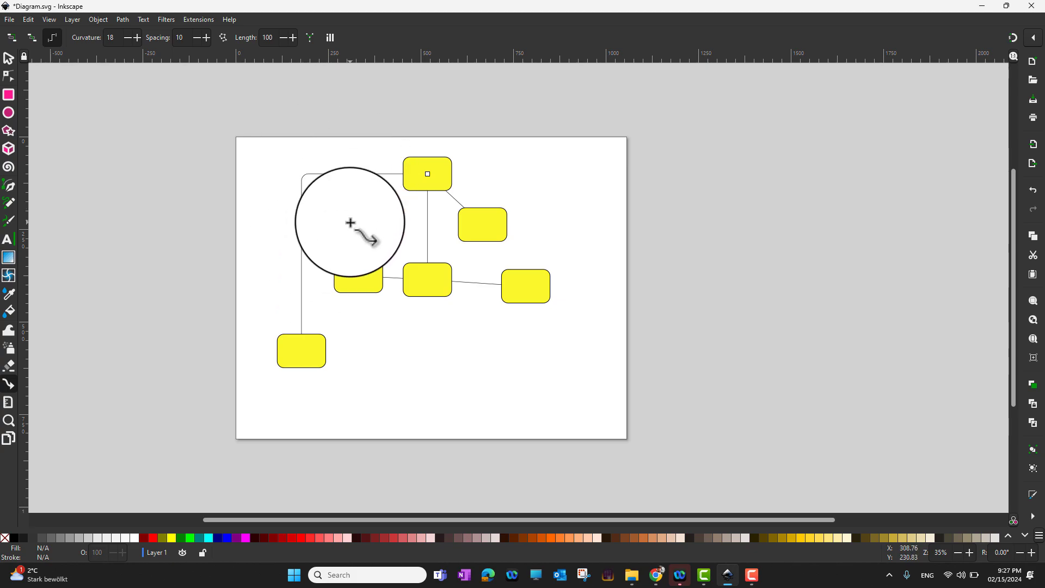
Apply the 4 1 dash pattern to the stroke of the rounded connector between the top box and the lowest box
left_click(9, 58)
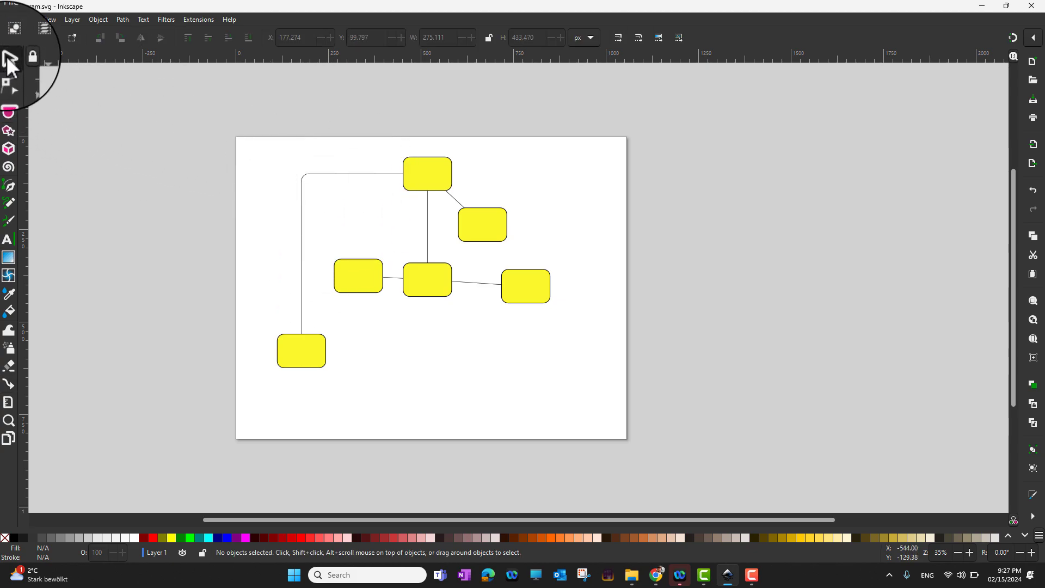
left_click(327, 174)
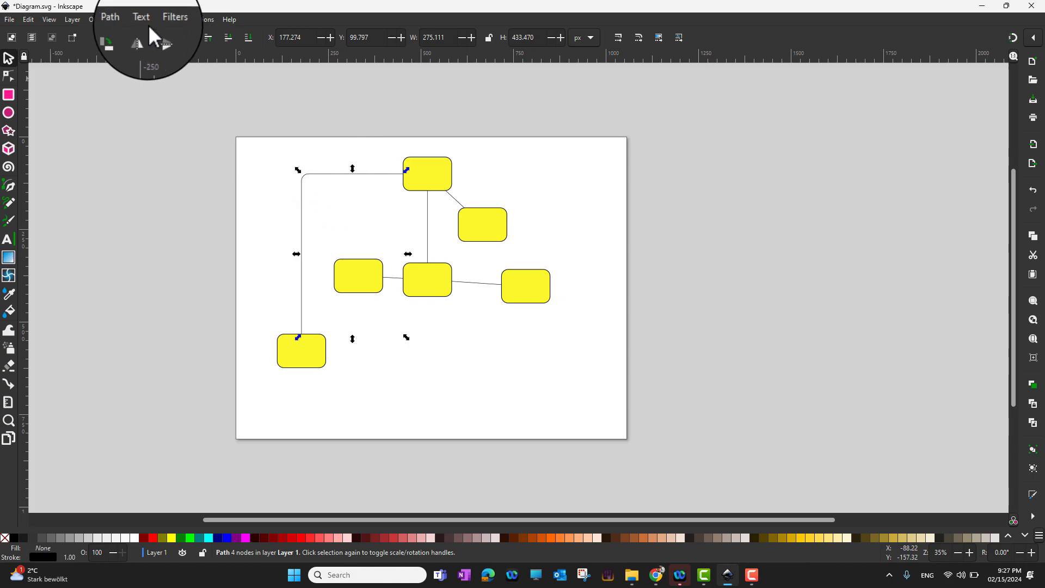
left_click(90, 19)
left_click(112, 46)
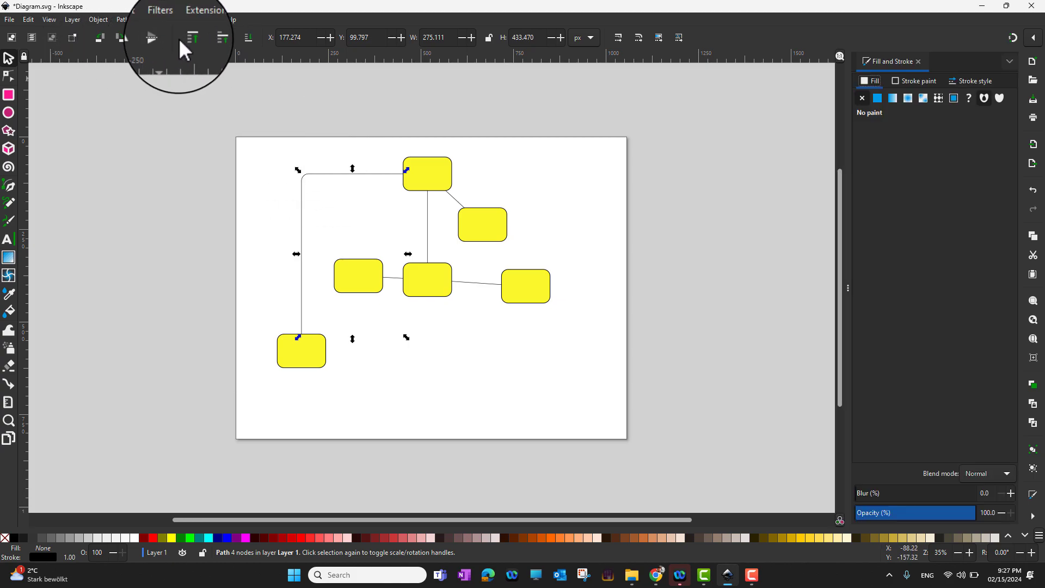
left_click(968, 80)
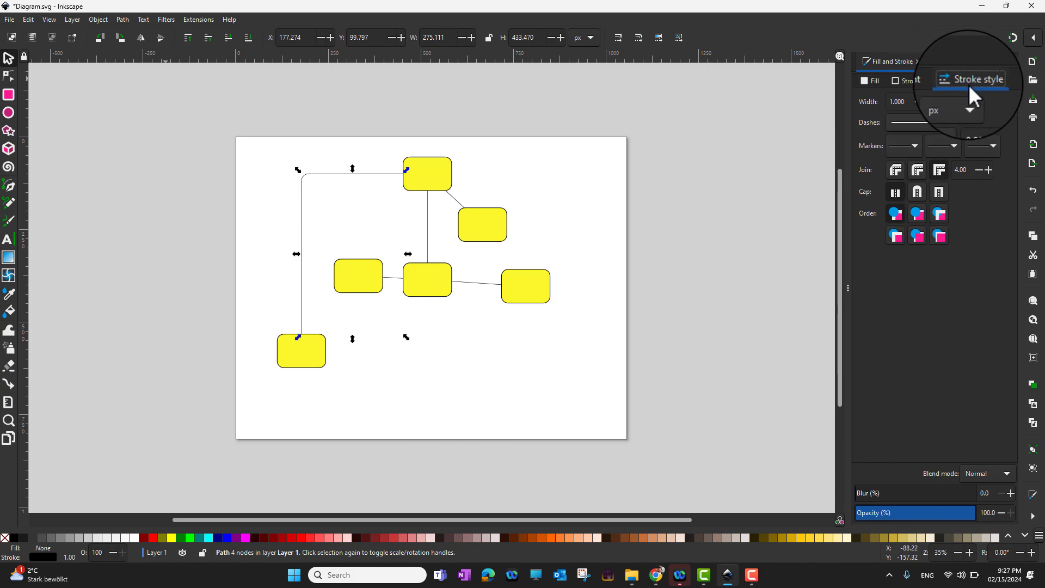
left_click(952, 123)
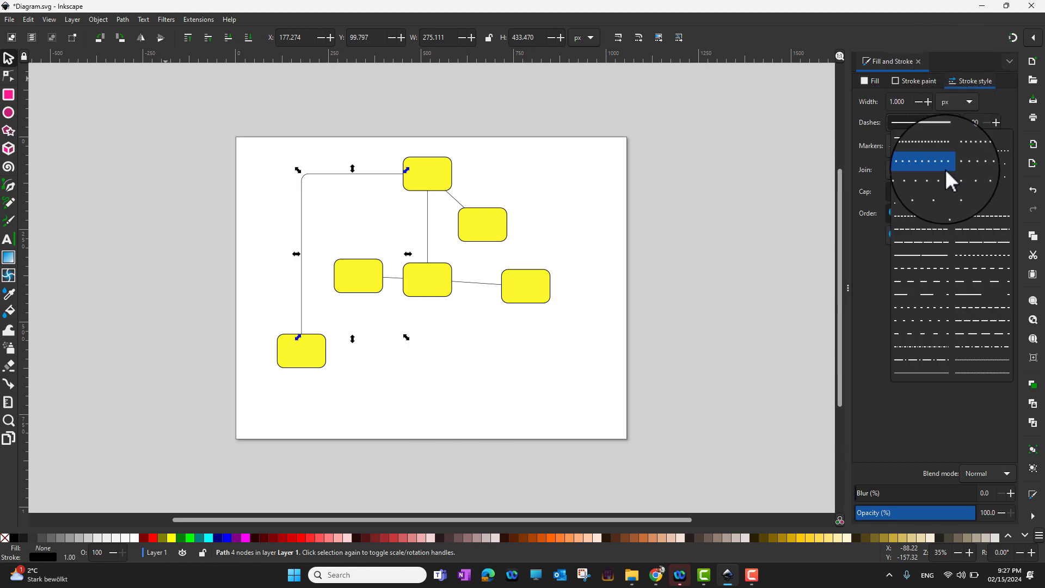
left_click(942, 230)
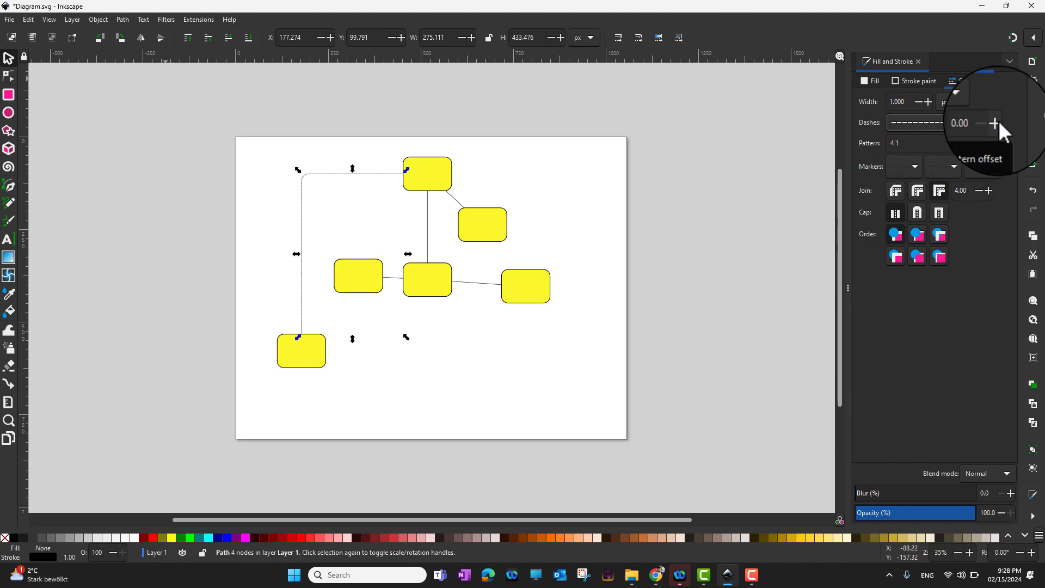
Increase the dashed connector's stroke width to 5 px and deselect the connector
left_click(928, 103)
left_click(928, 104)
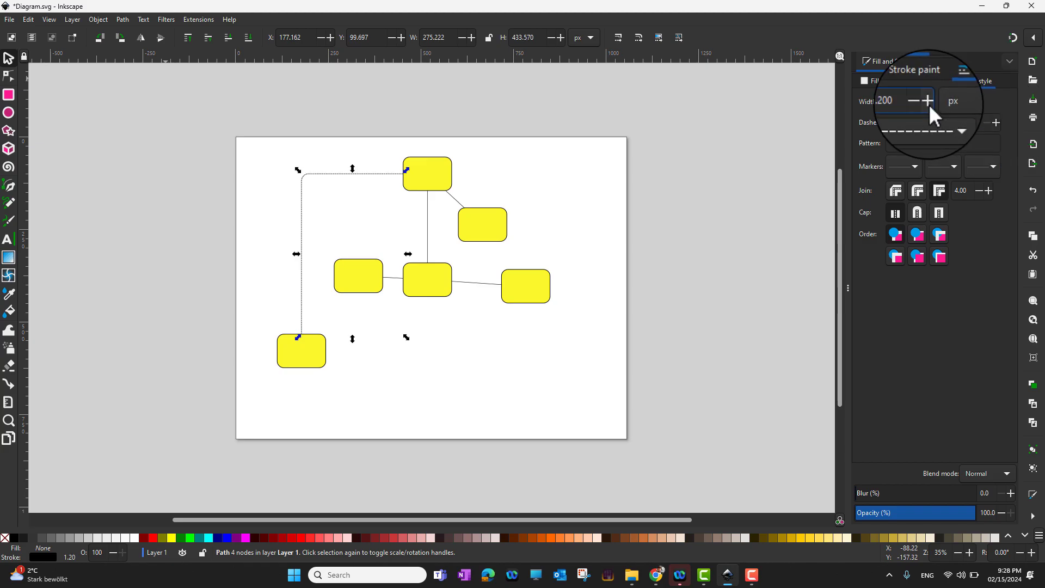
left_click(928, 104)
left_click(928, 104)
left_click(928, 104)
left_click(928, 103)
left_click(928, 103)
left_click(928, 103)
double_click(903, 104)
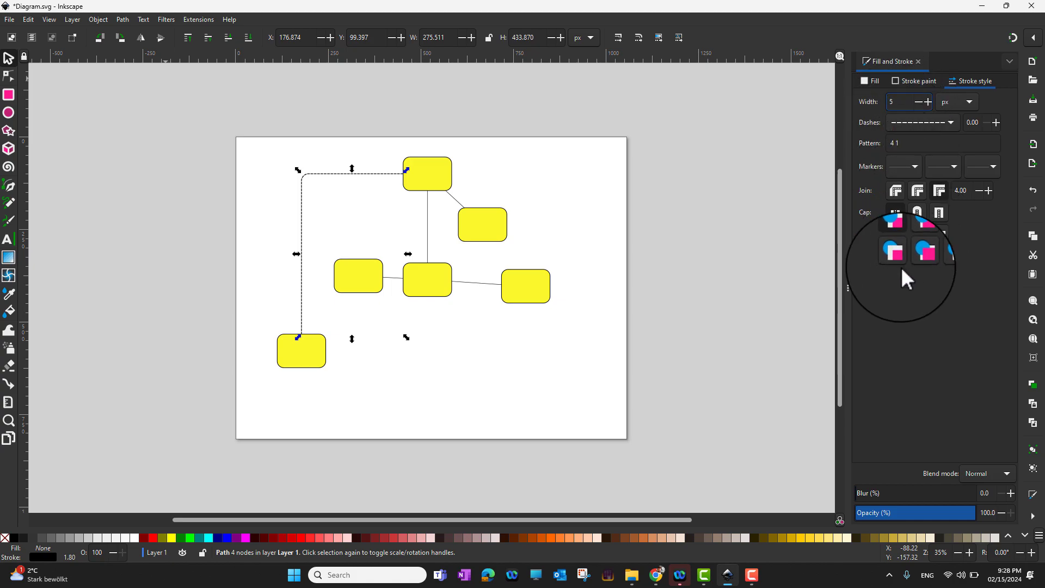
left_click(831, 310)
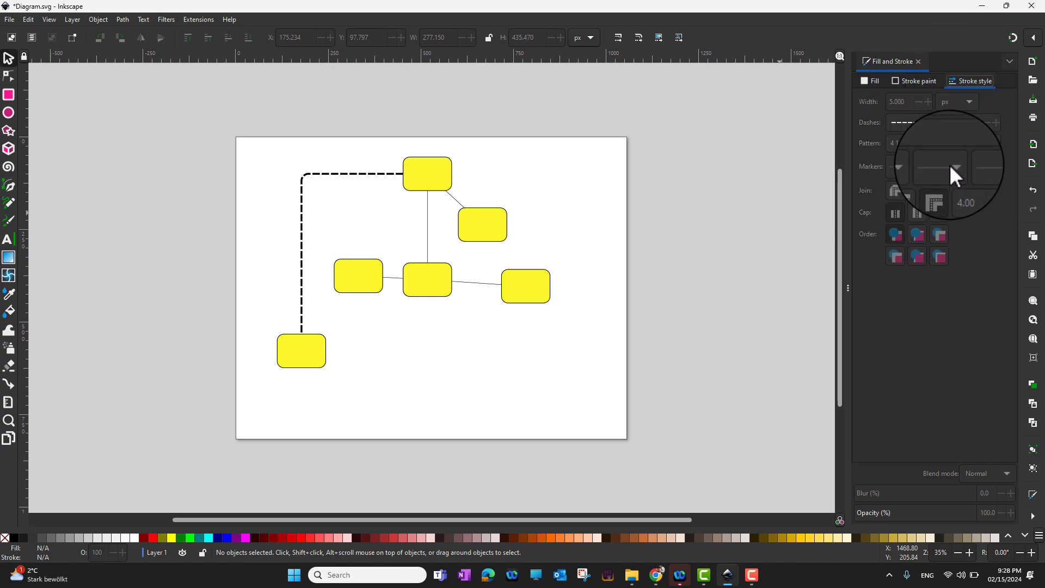
Try arrow and diamond start markers on the dashed connector and settle on a solid triangle arrowhead pointing into the top box
left_click(300, 230)
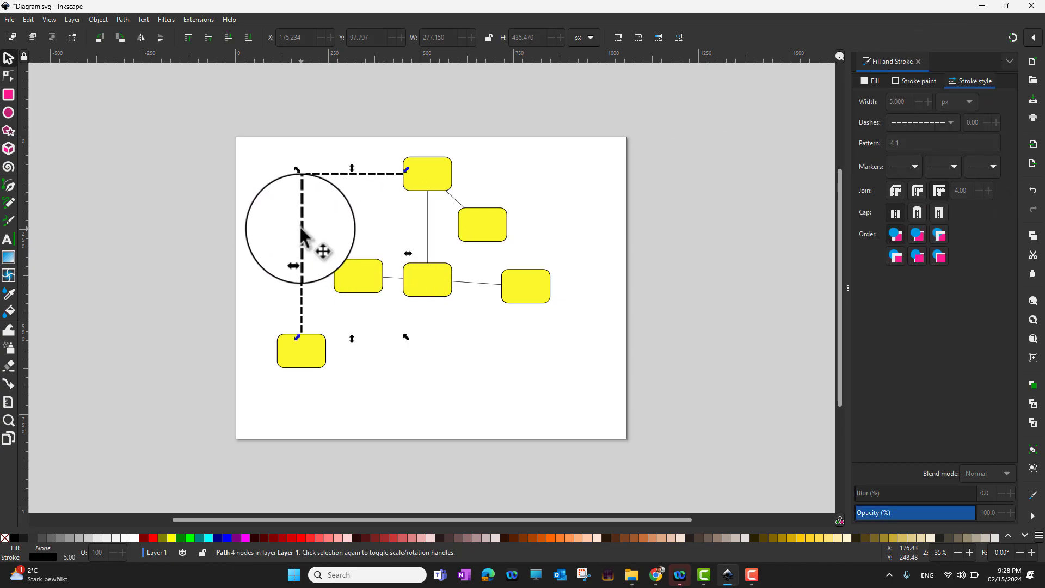
left_click(301, 230)
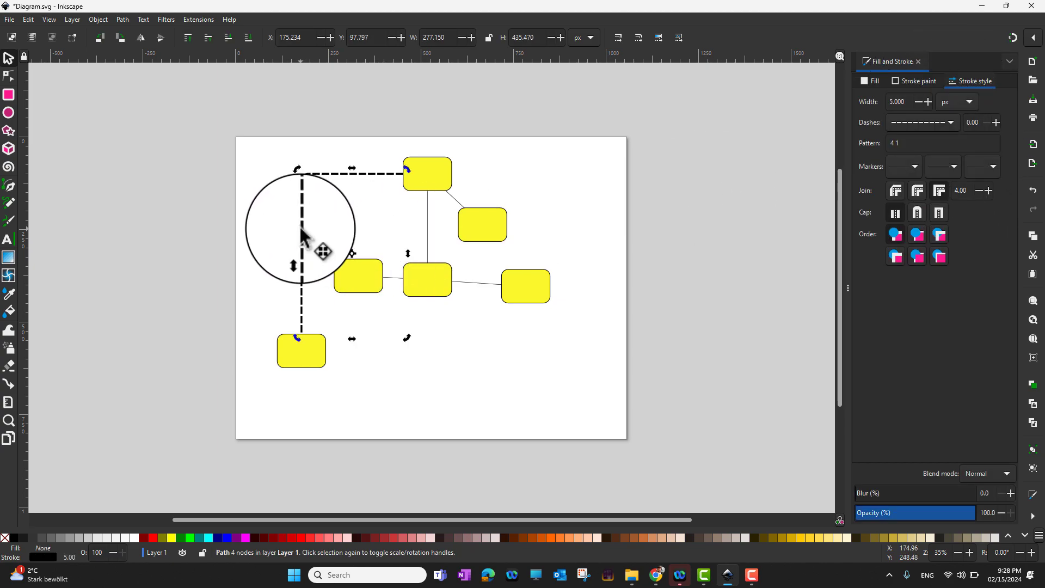
left_click(954, 165)
left_click(912, 164)
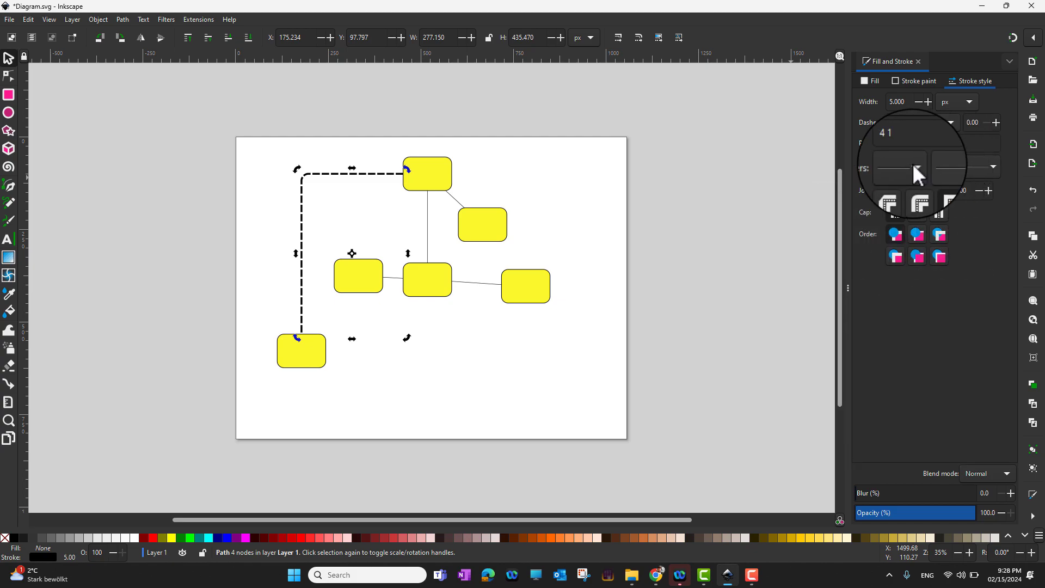
left_click(912, 164)
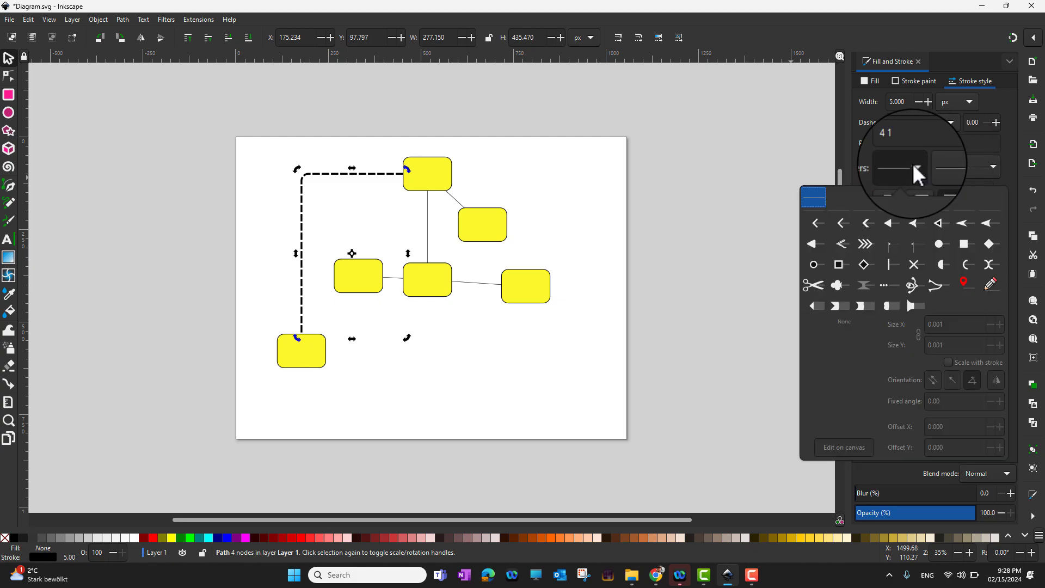
left_click(988, 224)
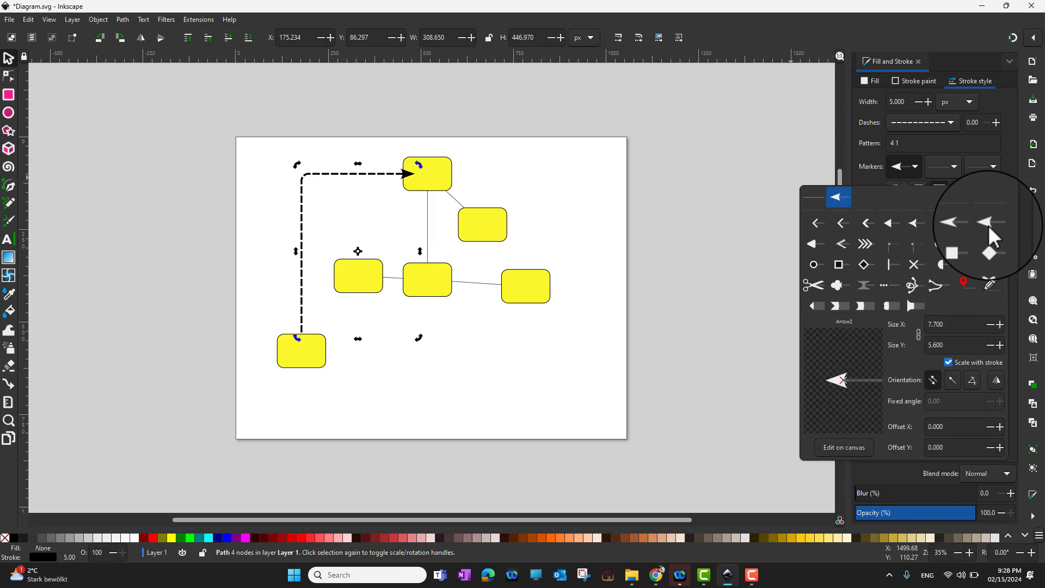
left_click(968, 223)
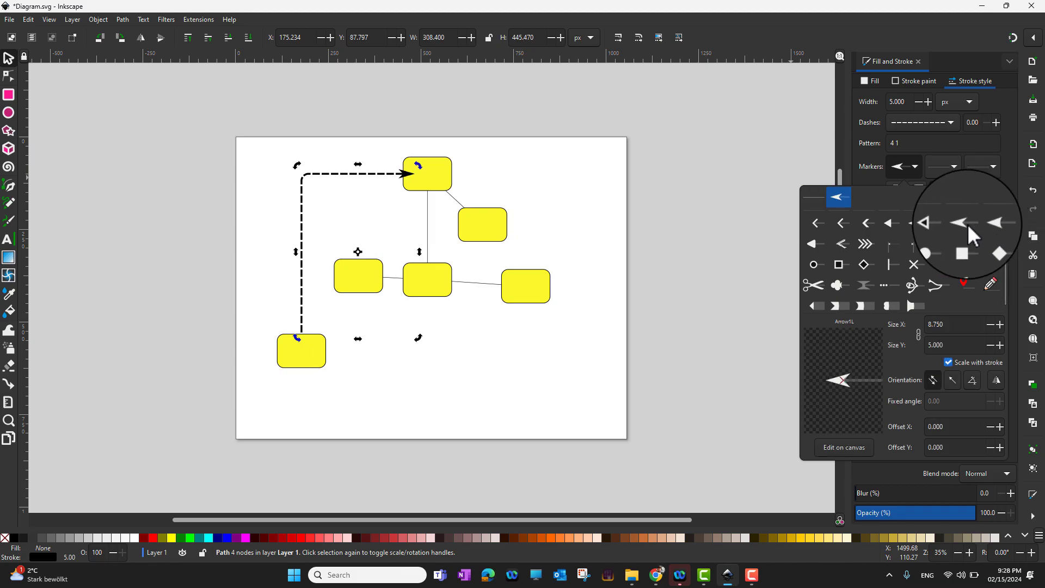
left_click(990, 243)
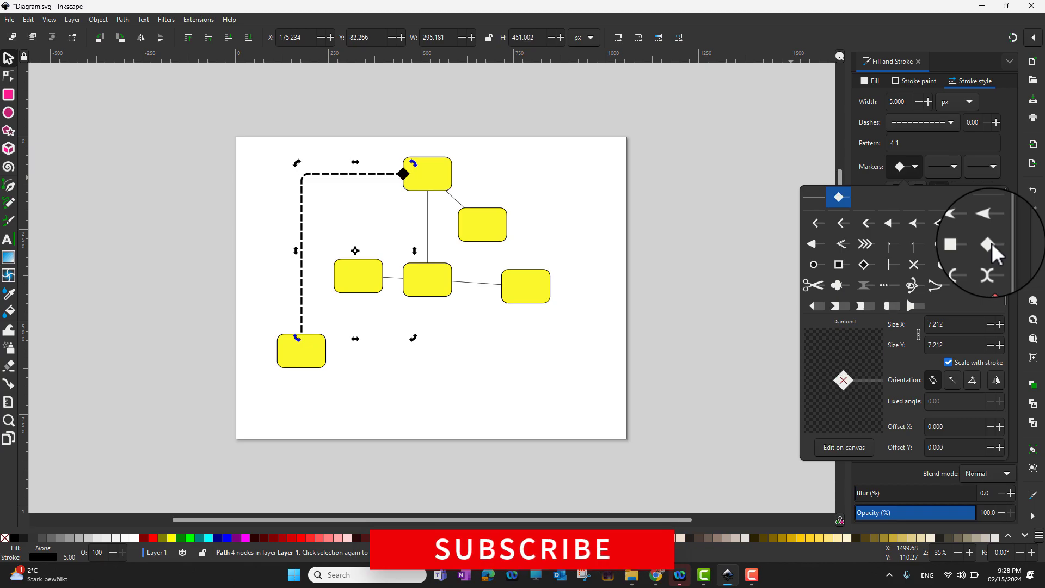
left_click(890, 223)
left_click(384, 228)
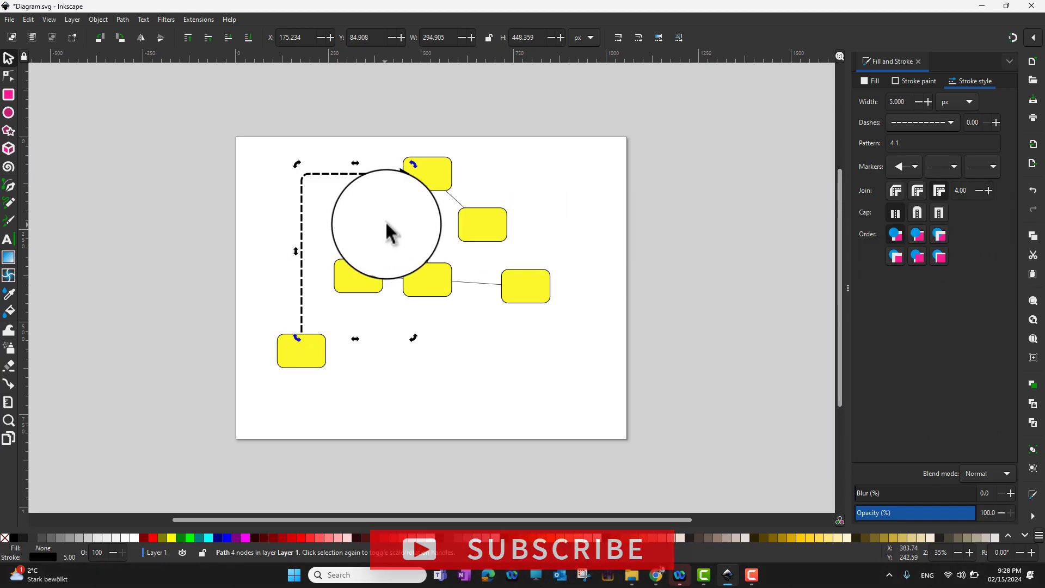
Move the lowest box slightly left and down to about X 65.9, Y 558.9 px, with its connector following
left_click(597, 406)
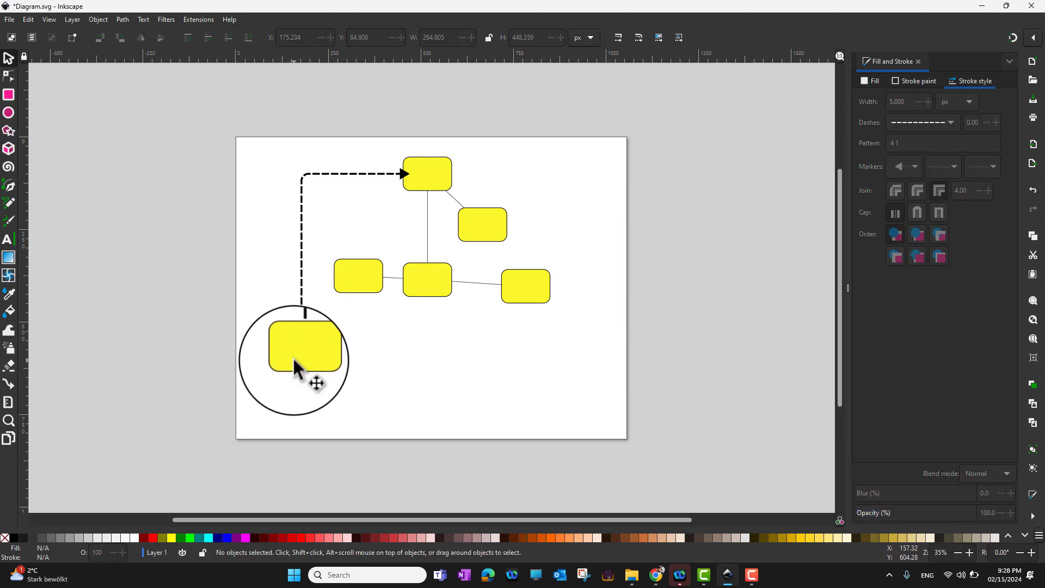
left_click_drag(320, 362, 278, 372)
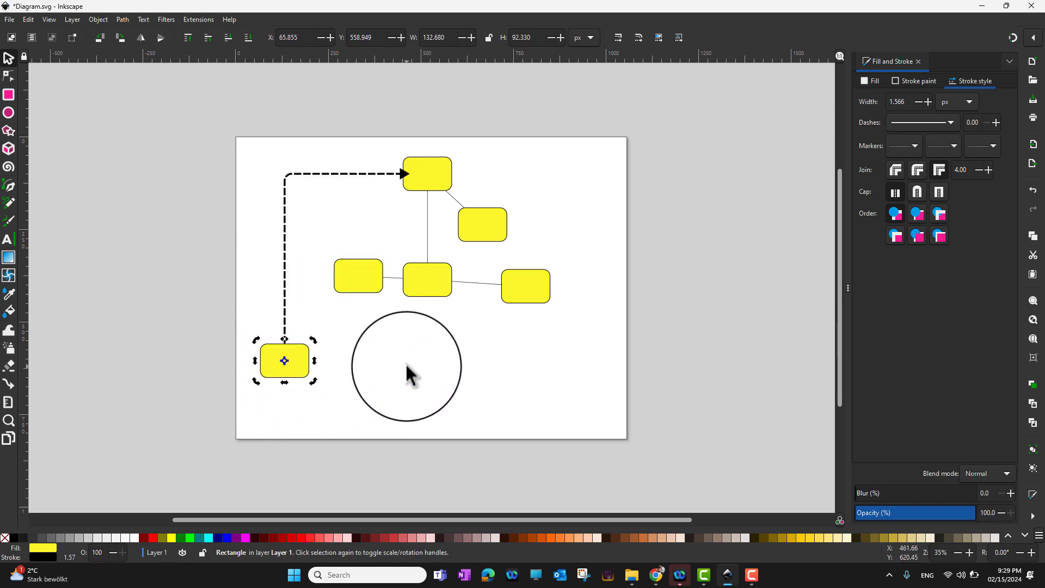